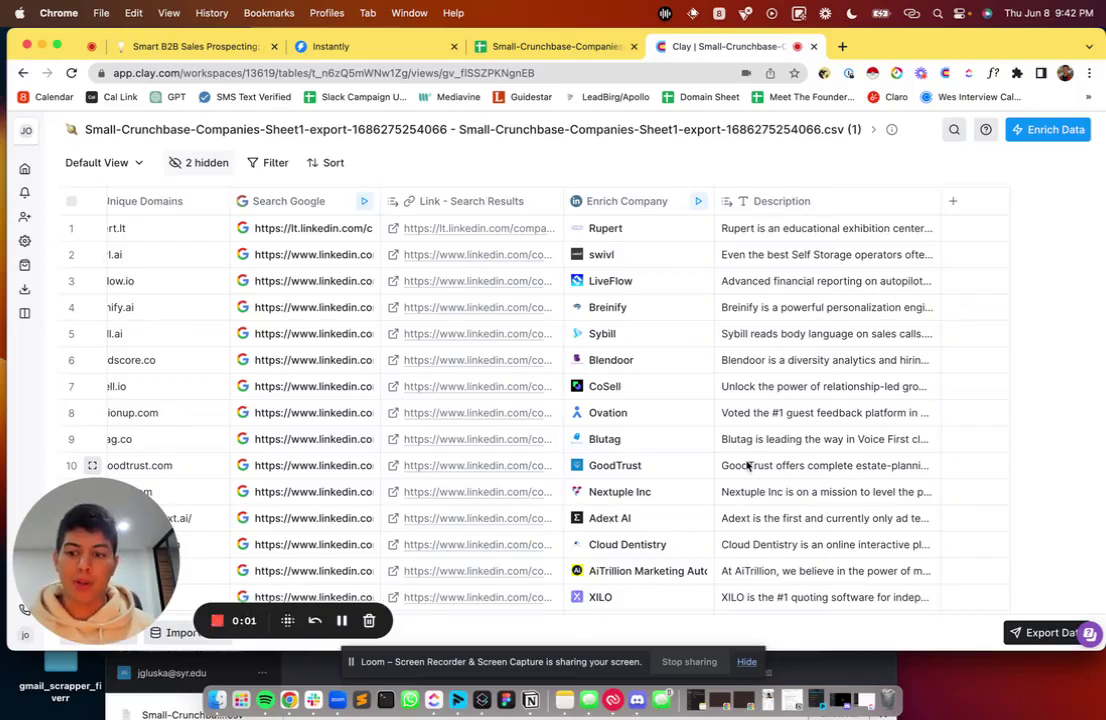
pyautogui.moveTo(113, 560); pyautogui.dragTo(495, 565)
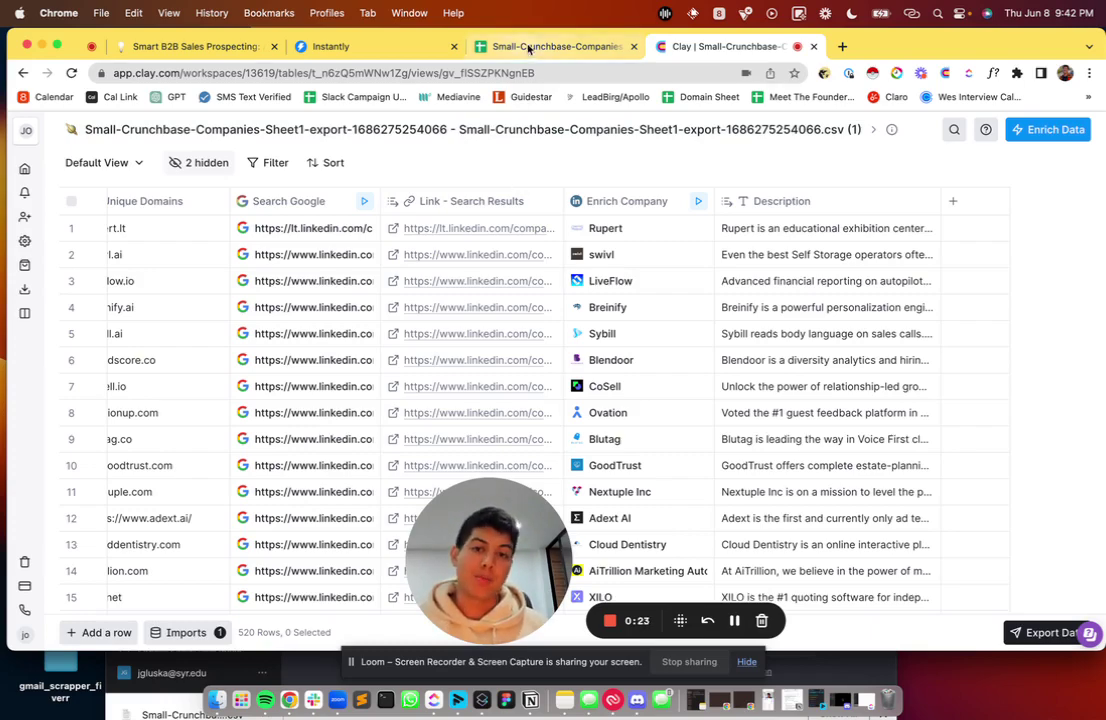
pyautogui.hscroll(5, 565, 348)
pyautogui.hscroll(-5, 565, 348)
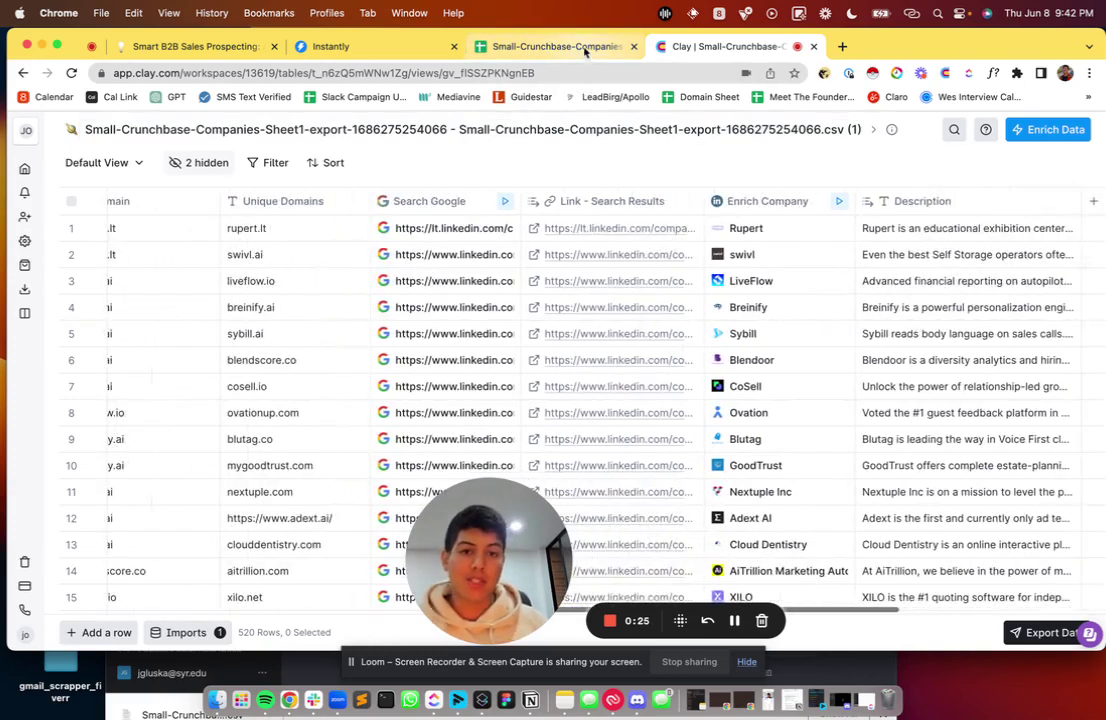
pyautogui.click(555, 46)
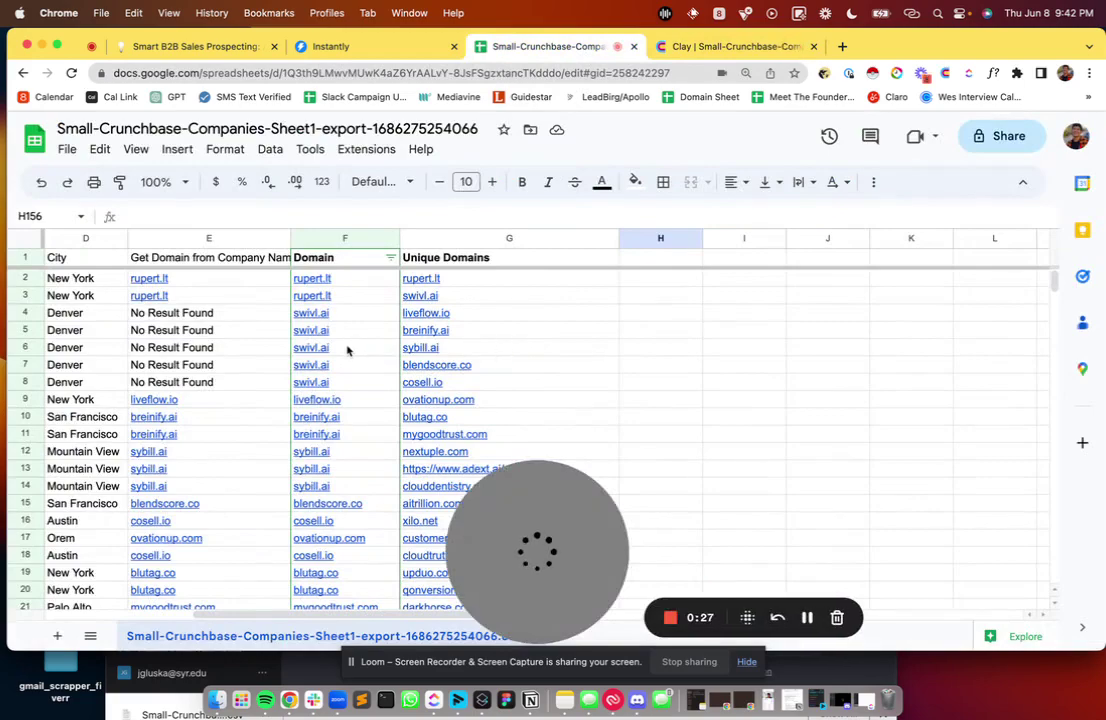
pyautogui.hscroll(2, 347, 350)
pyautogui.hscroll(-6, 350, 352)
pyautogui.scroll(-1, 350, 352)
pyautogui.hscroll(2, 448, 363)
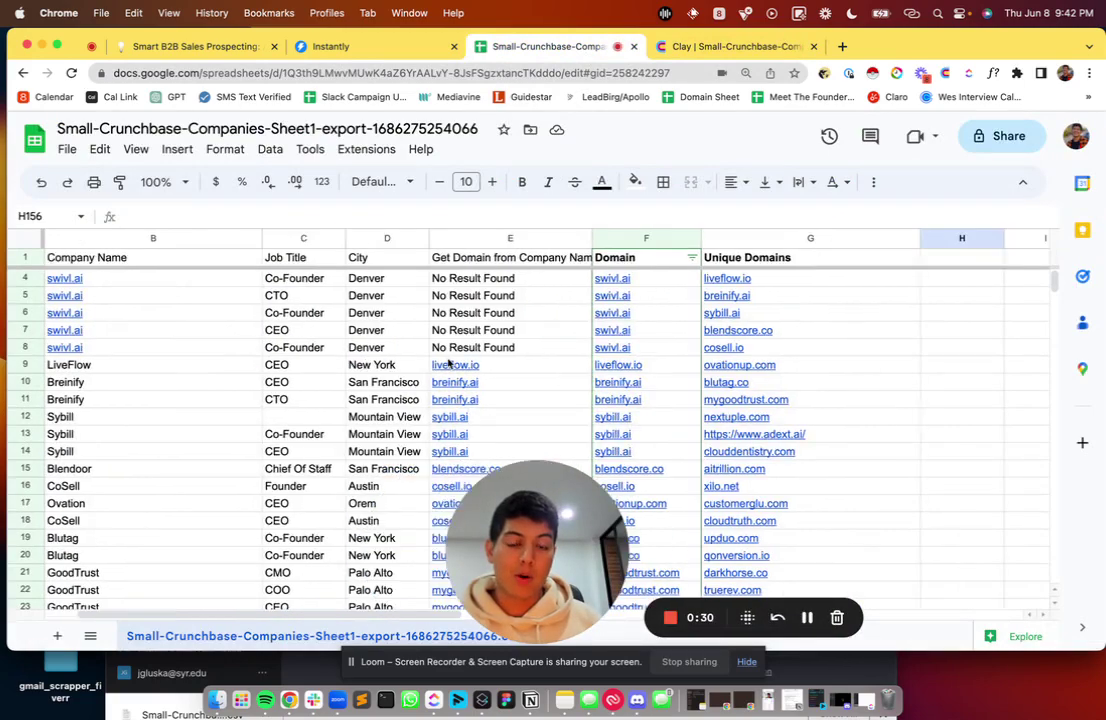
pyautogui.hscroll(4, 448, 363)
pyautogui.hscroll(-3, 450, 363)
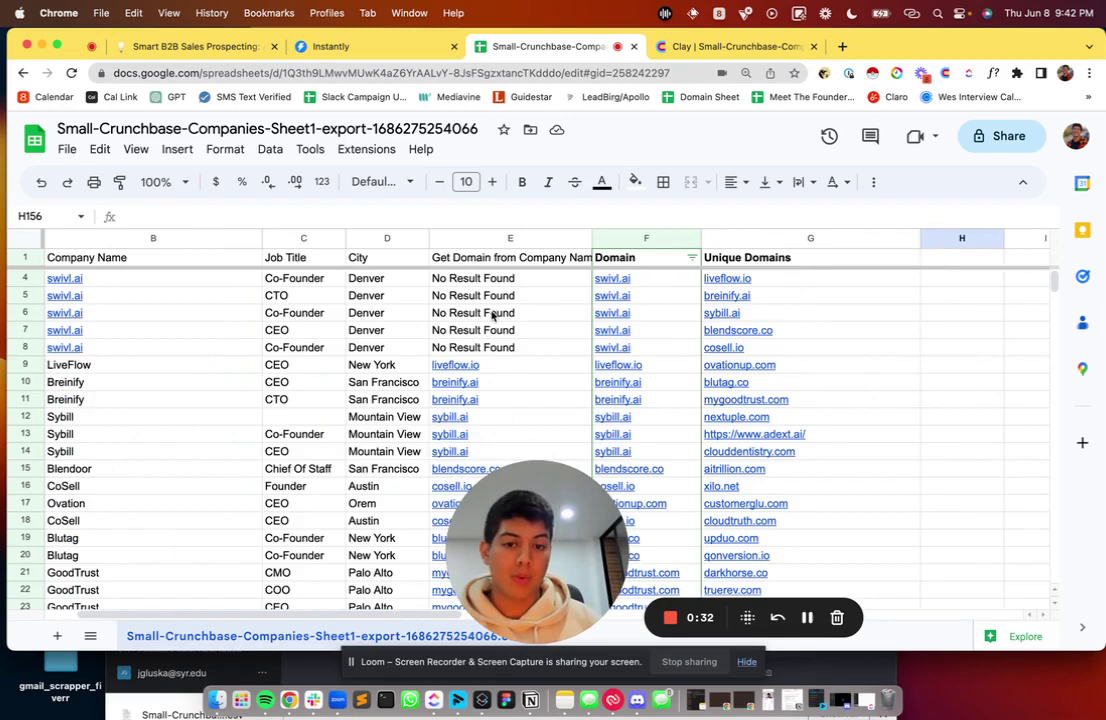
# Inspect the Domain and deduplicated Unique Domains columns in the Crunchbase sheet.
pyautogui.moveTo(612, 295)
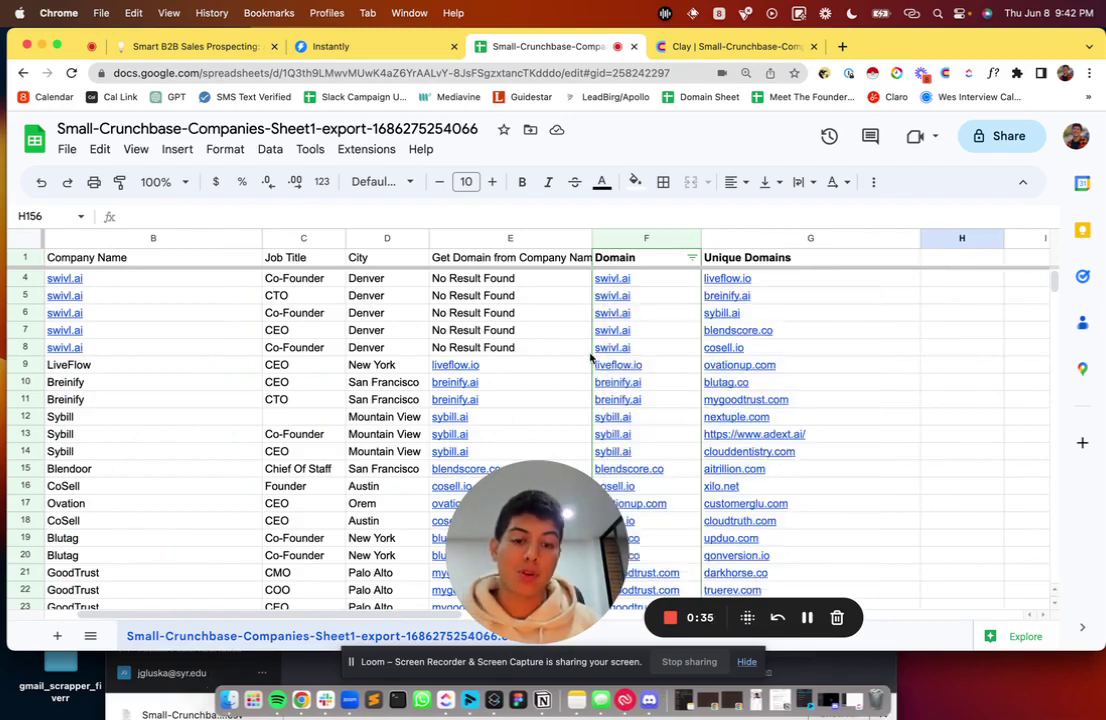
pyautogui.hscroll(4, 777, 351)
pyautogui.hscroll(2, 777, 351)
pyautogui.hscroll(-4, 779, 352)
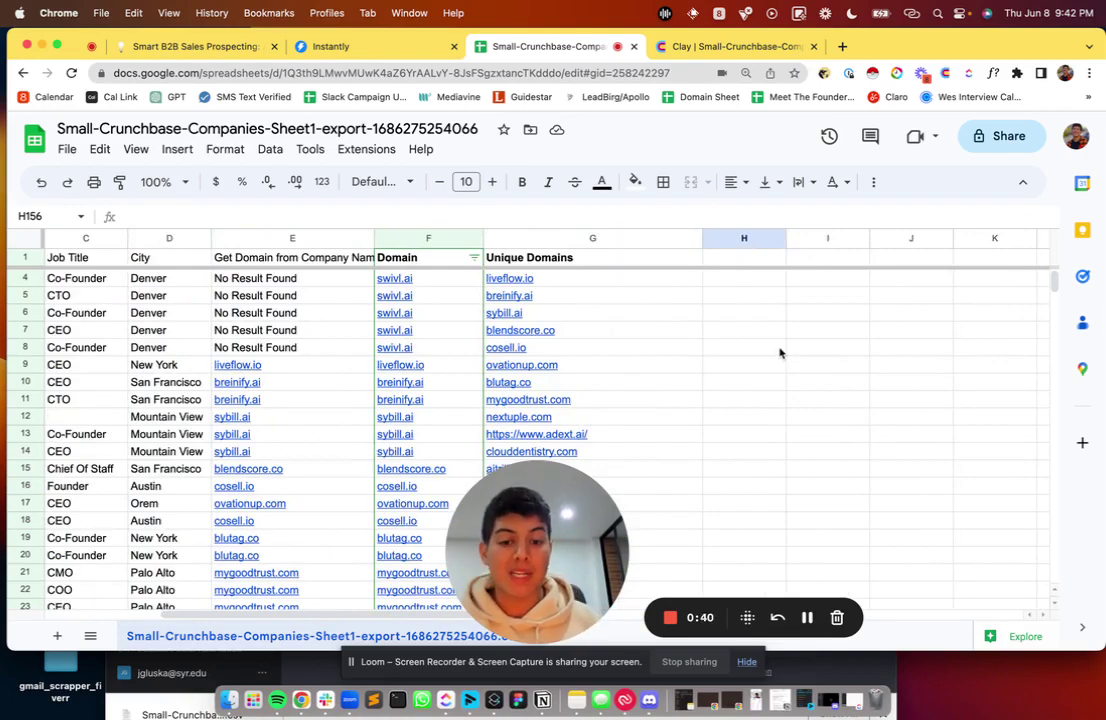
pyautogui.press('F2')
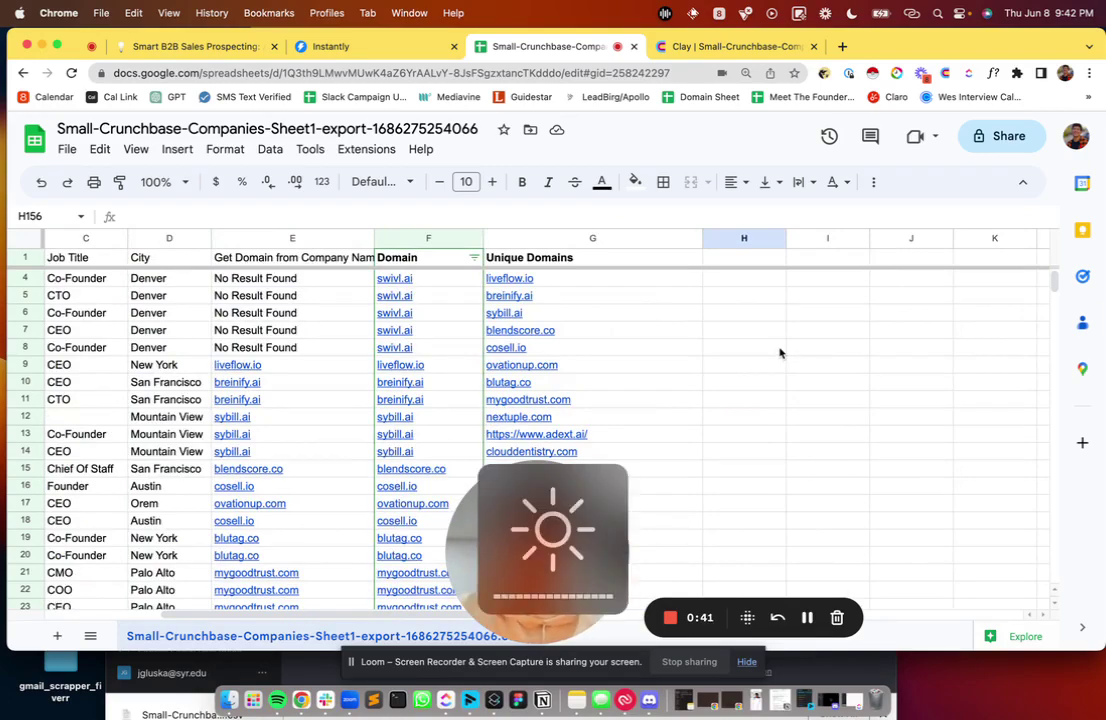
pyautogui.click(746, 661)
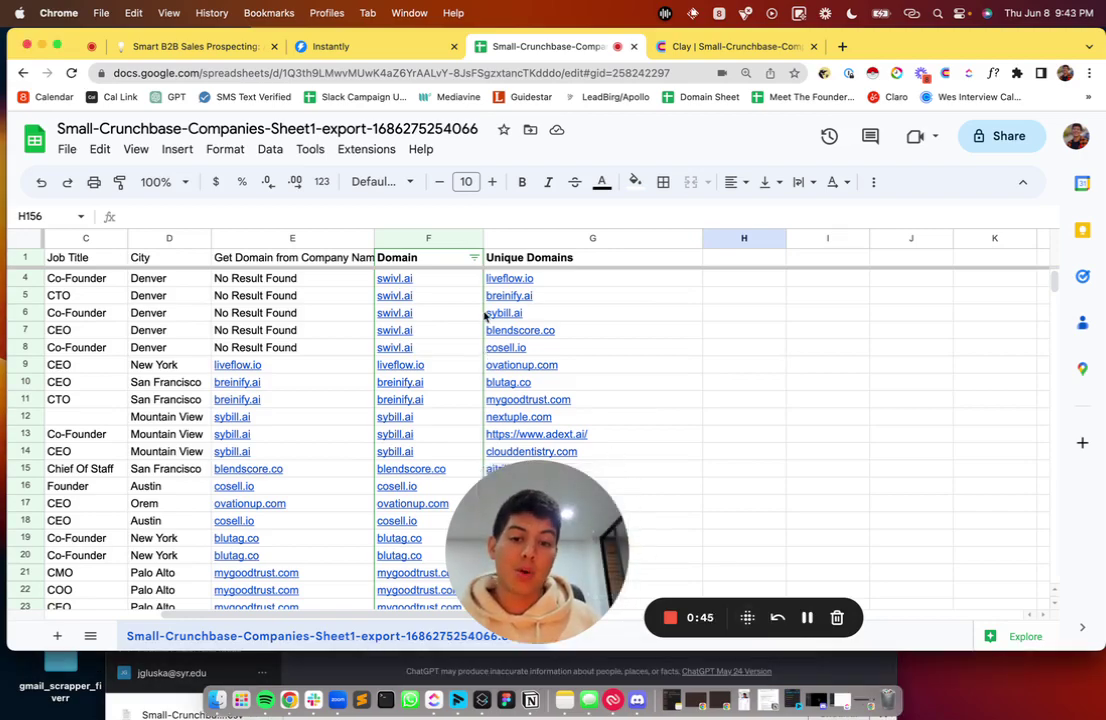
pyautogui.scroll(2, 494, 326)
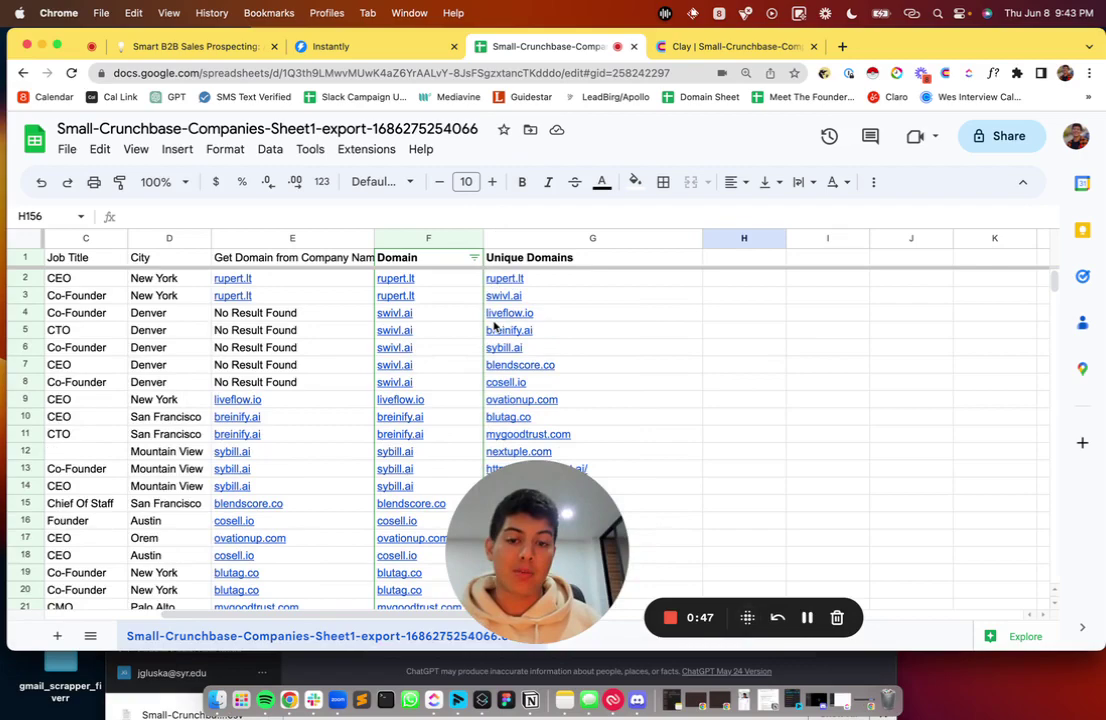
# Dismiss the LiveFlow preview and check that G2 holds =UNIQUE(F2:F) for the Unique Domains column.
pyautogui.moveTo(489, 321)
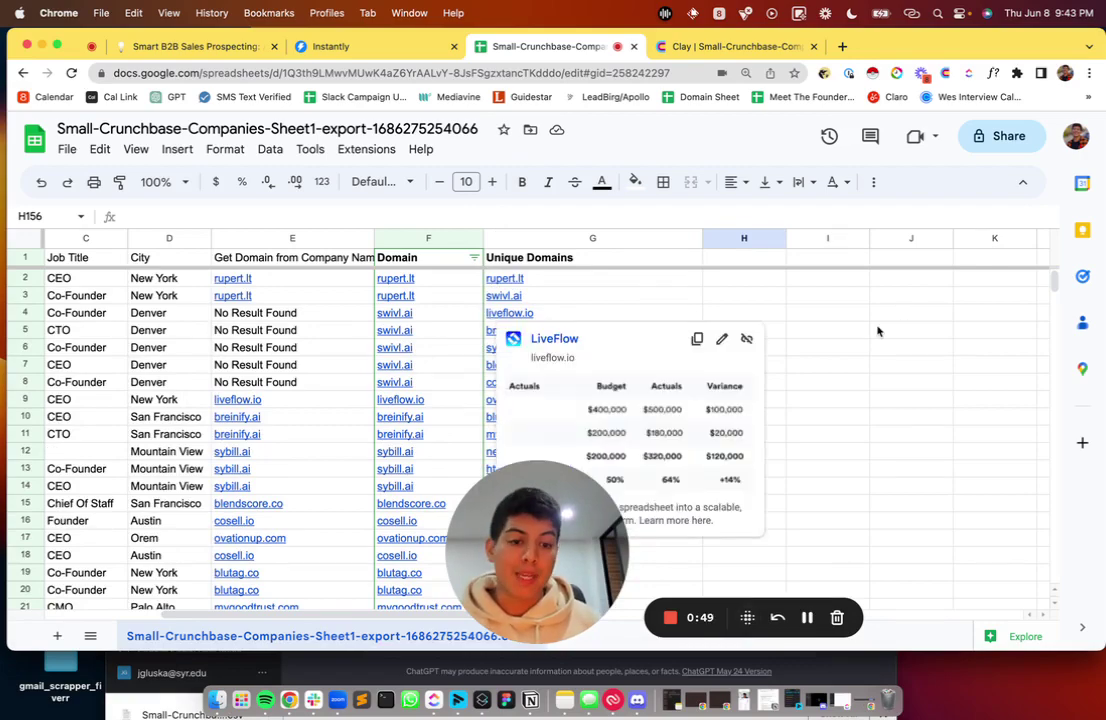
pyautogui.click(878, 331)
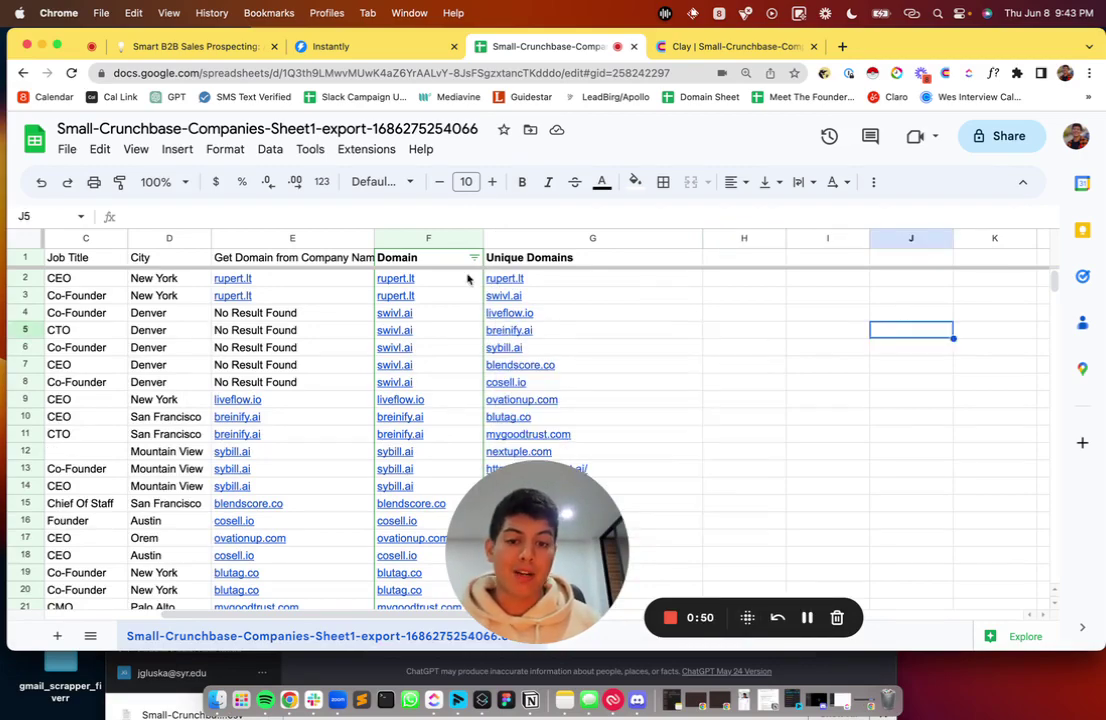
pyautogui.doubleClick(635, 280)
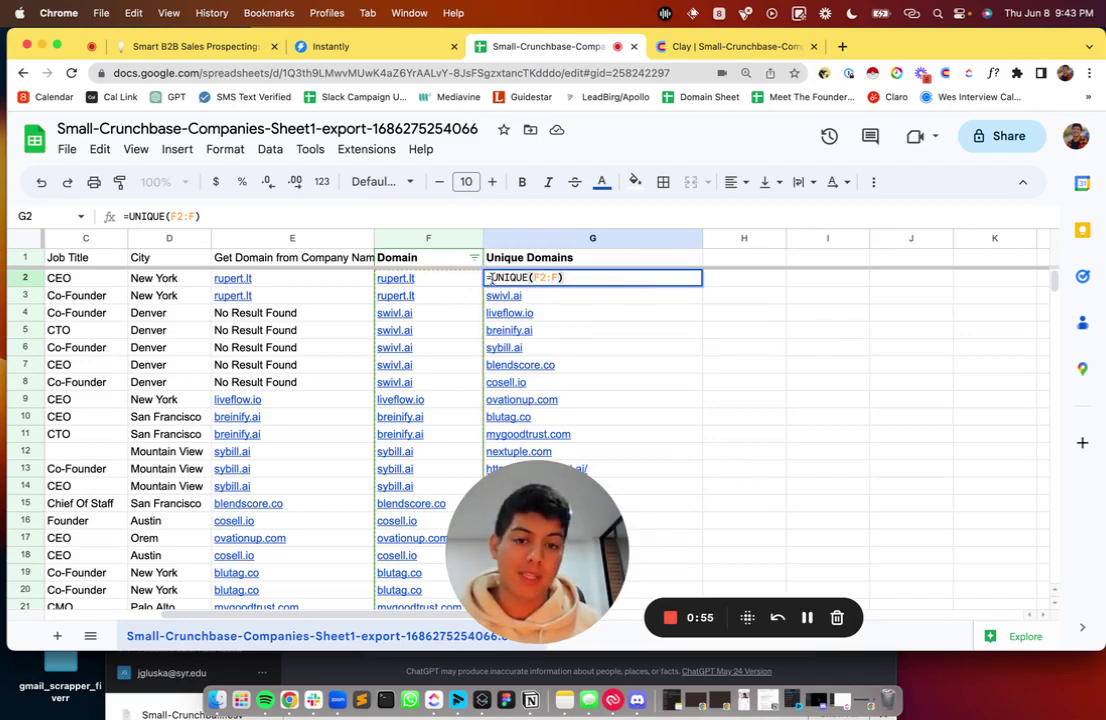
pyautogui.moveTo(503, 281)
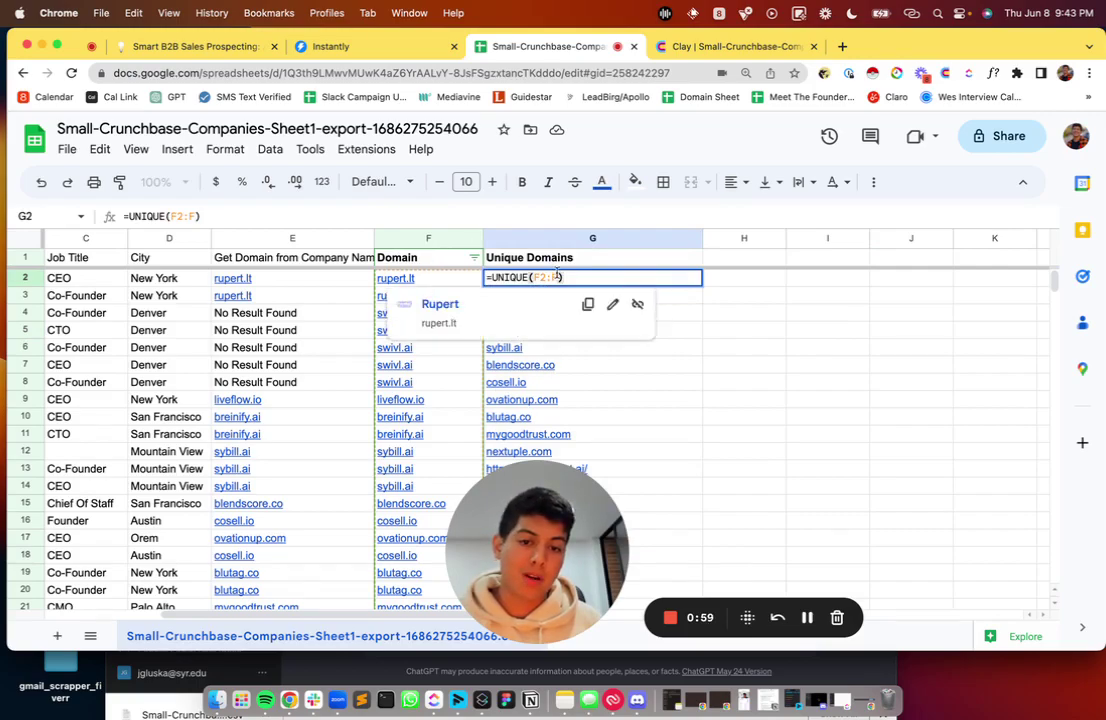
pyautogui.click(770, 300)
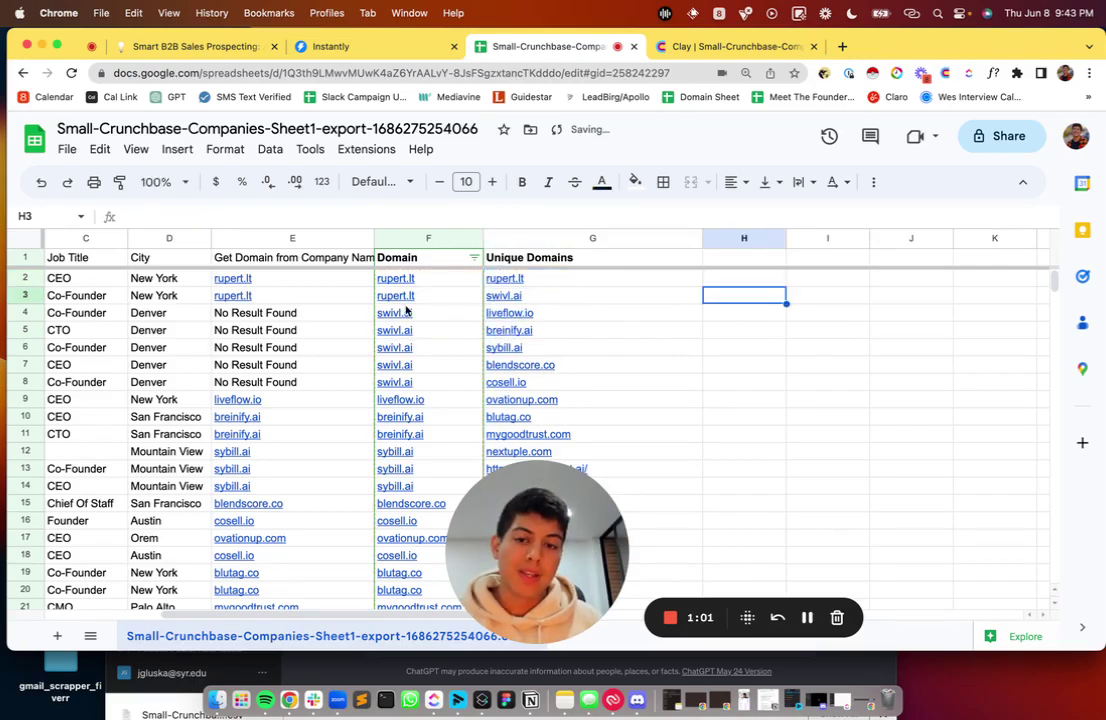
pyautogui.scroll(-20, 405, 312)
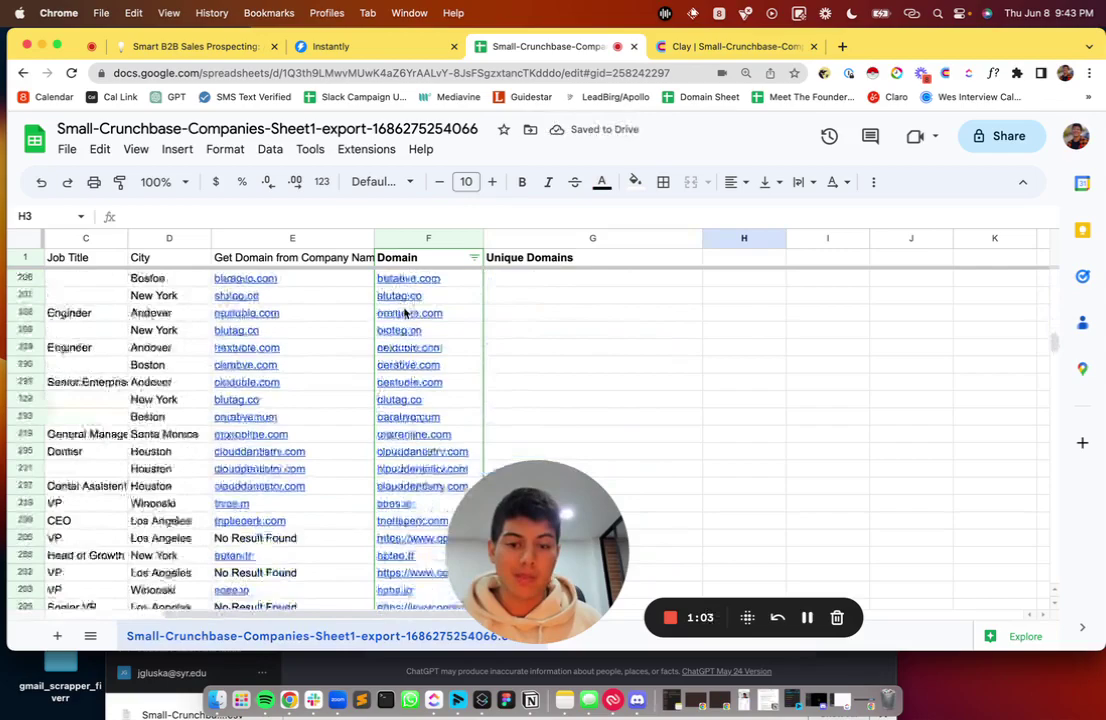
pyautogui.scroll(20, 405, 312)
pyautogui.hscroll(2, 405, 312)
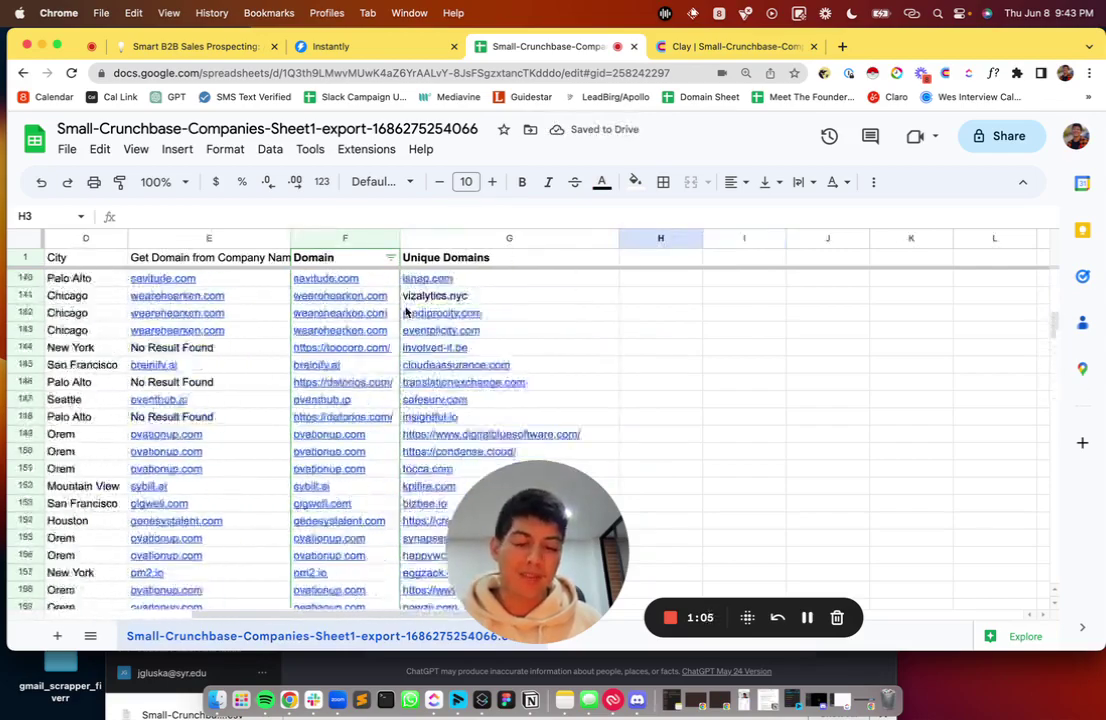
pyautogui.scroll(20, 405, 312)
pyautogui.hscroll(1, 405, 312)
pyautogui.hscroll(-2, 405, 312)
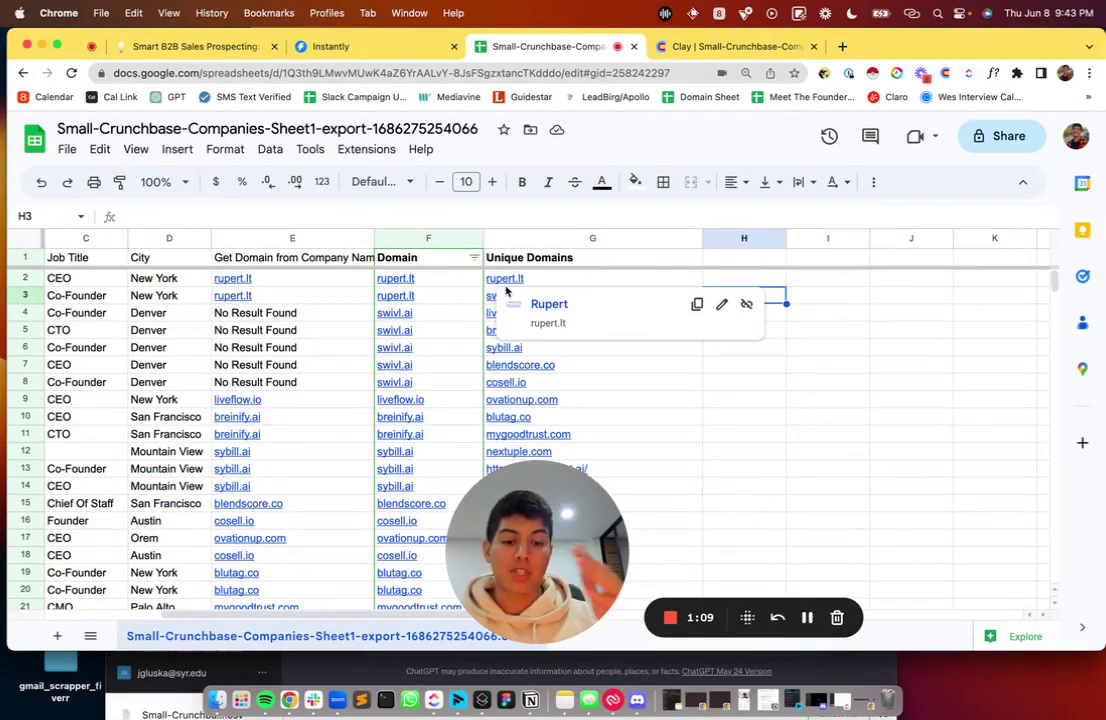
pyautogui.click(789, 314)
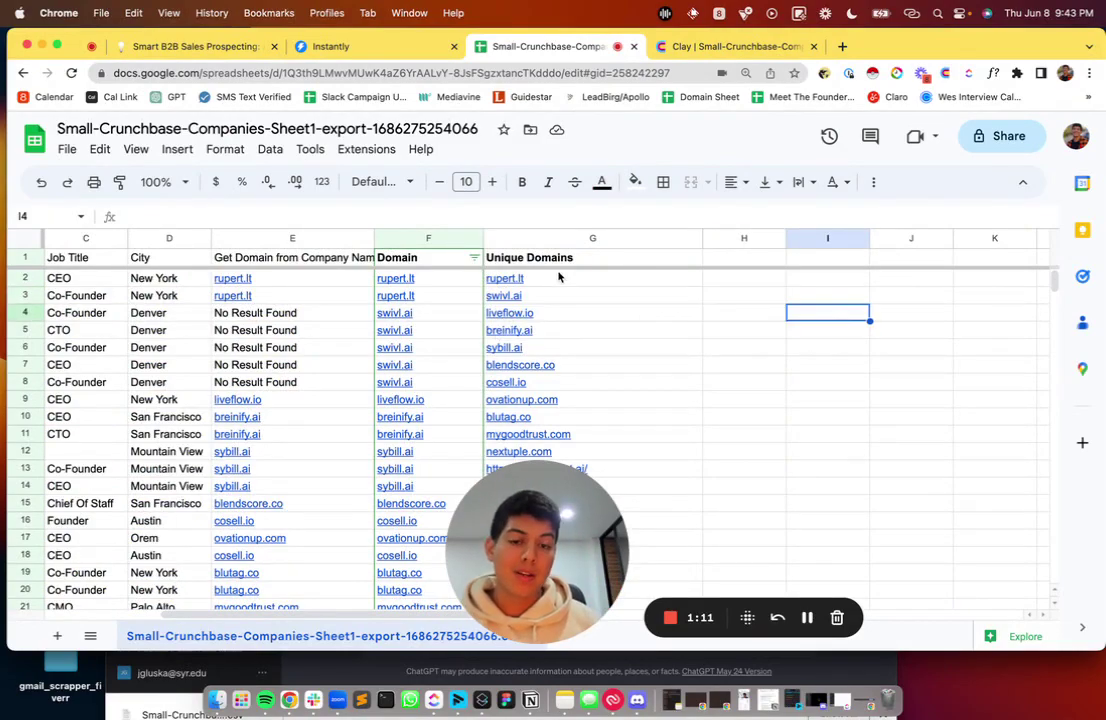
pyautogui.hscroll(2, 559, 290)
pyautogui.scroll(-20, 559, 292)
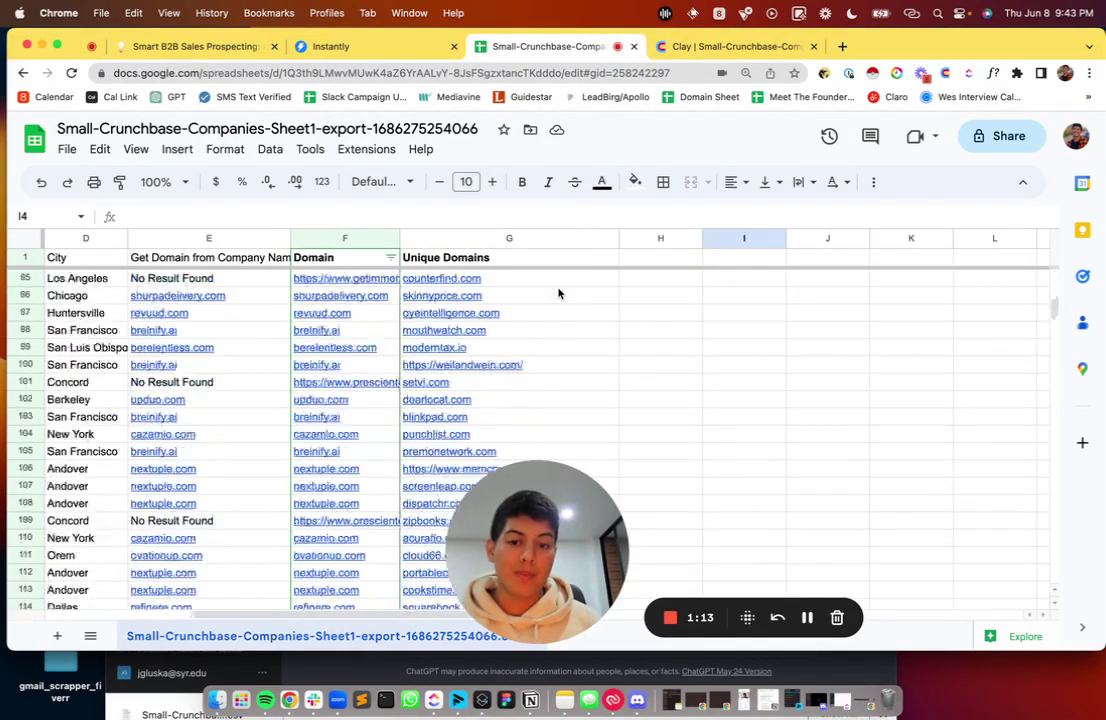
pyautogui.scroll(20, 557, 291)
pyautogui.hscroll(-3, 557, 291)
pyautogui.scroll(-20, 557, 291)
pyautogui.hscroll(2, 558, 291)
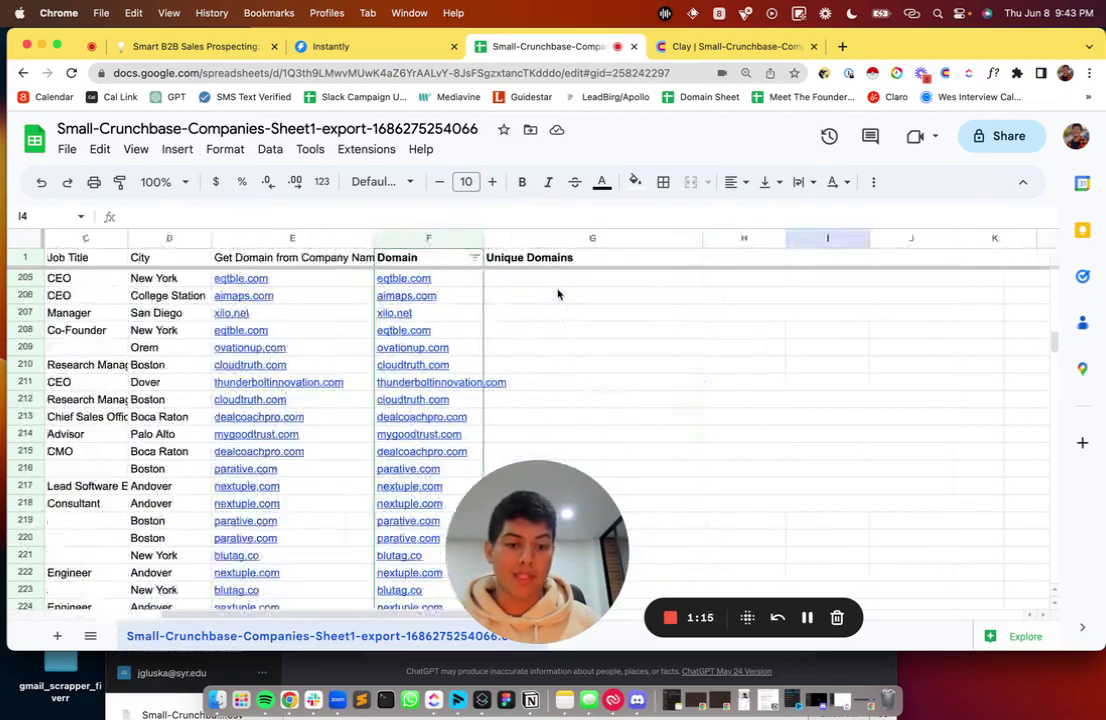
pyautogui.scroll(-20, 529, 340)
pyautogui.hscroll(3, 510, 355)
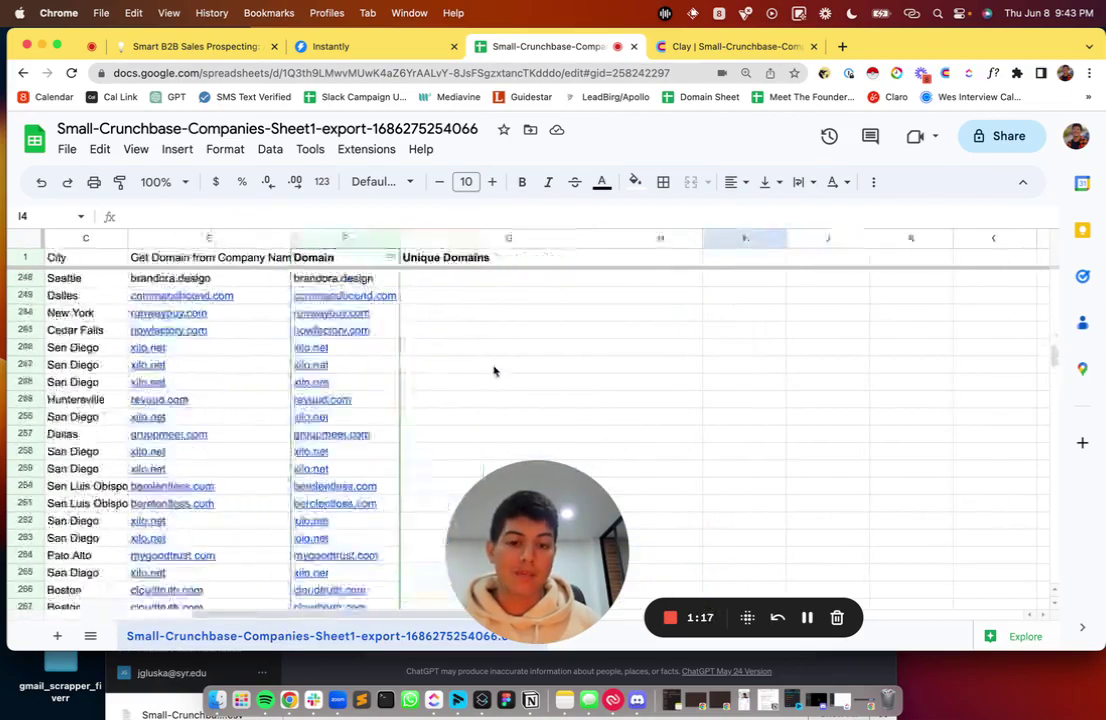
pyautogui.scroll(10, 530, 368)
pyautogui.hscroll(-3, 530, 368)
pyautogui.scroll(-2, 600, 380)
pyautogui.hscroll(-1, 600, 380)
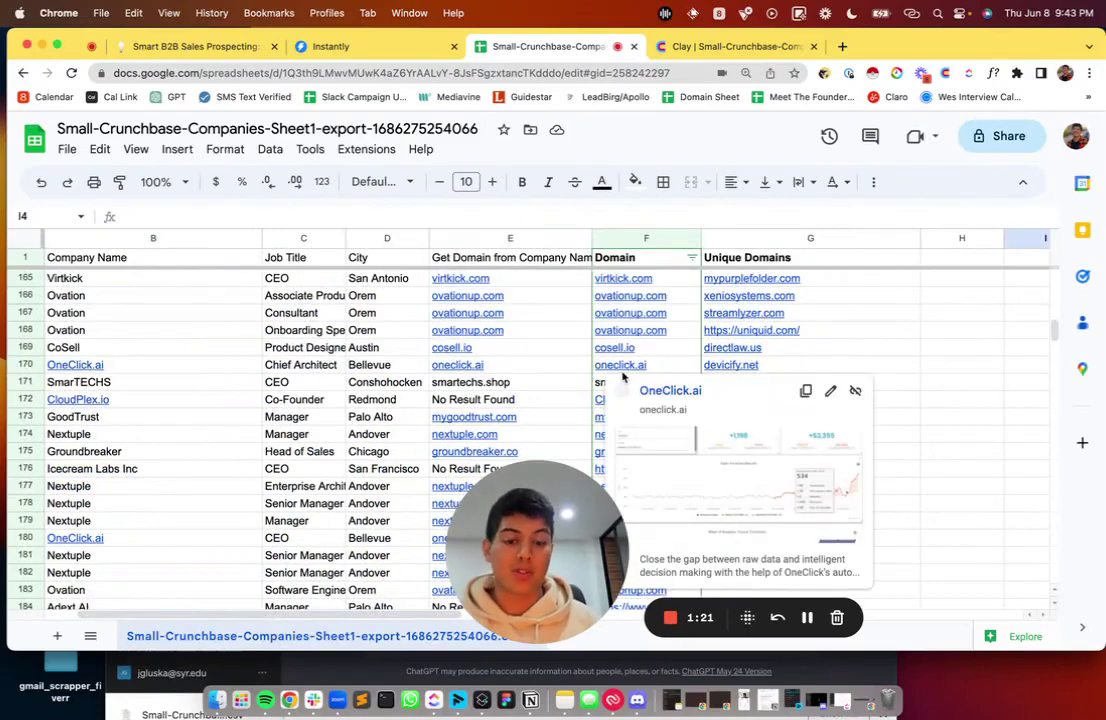
pyautogui.hscroll(2, 657, 400)
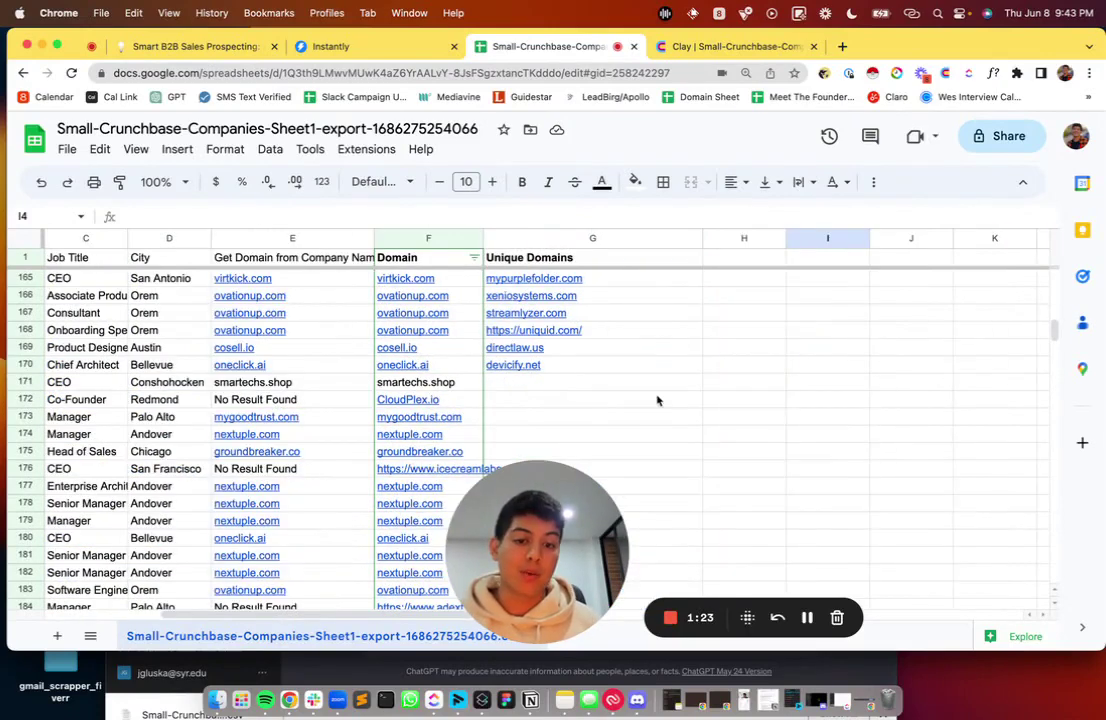
pyautogui.moveTo(561, 366)
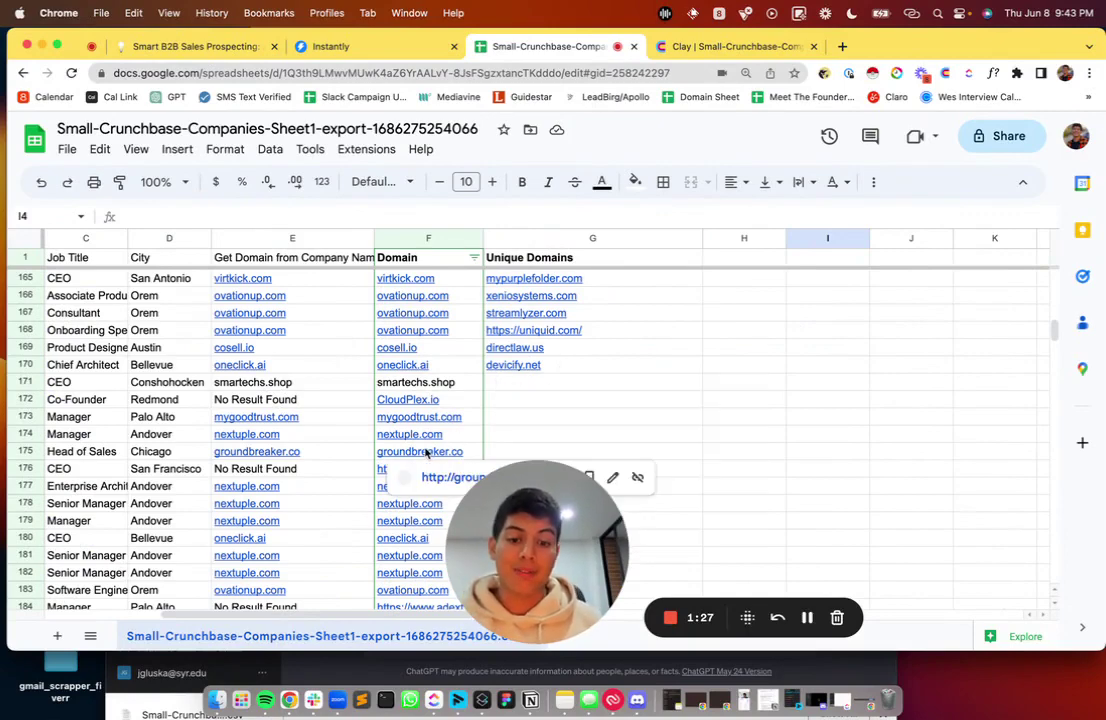
# Switch back to the 520-row Clay table and scroll to the Domain and Unique Domains columns.
pyautogui.click(720, 46)
pyautogui.hscroll(5, 615, 291)
pyautogui.hscroll(-6, 631, 291)
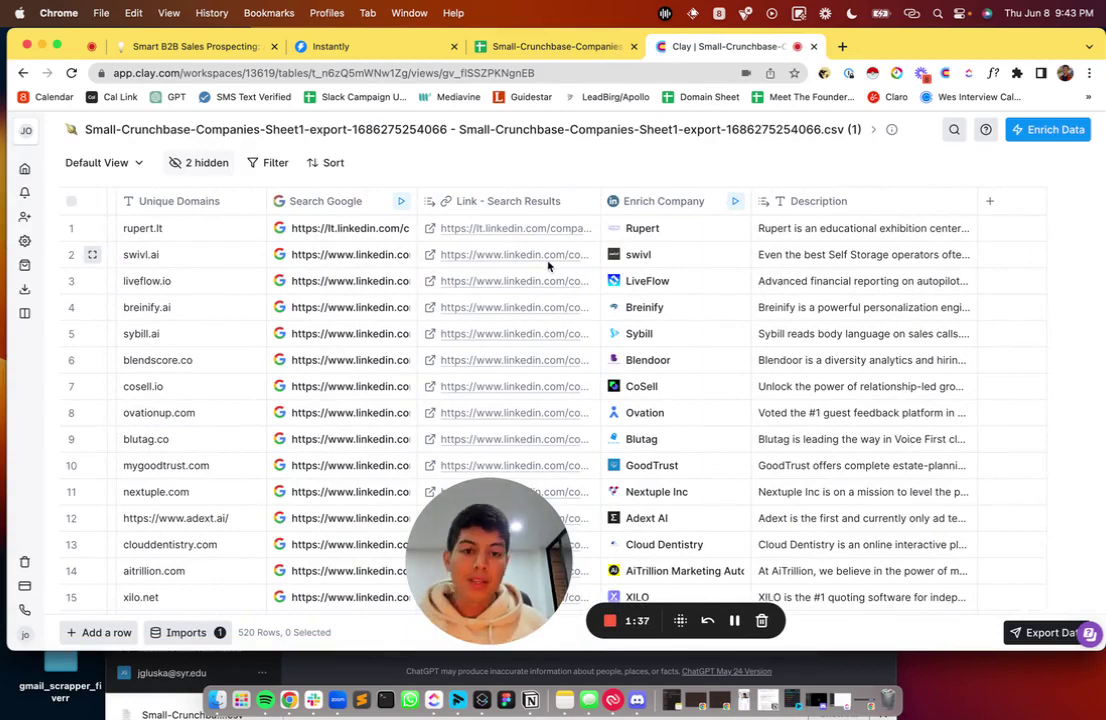
pyautogui.hscroll(-5, 418, 256)
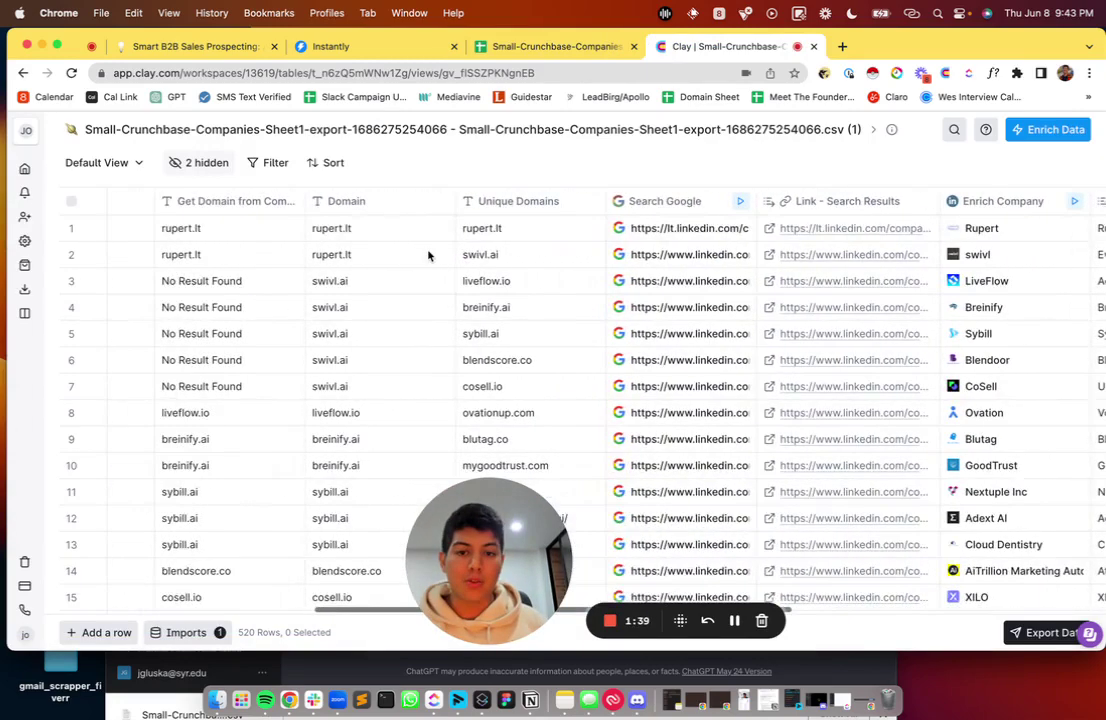
# Force-run the Search Google column on all 520 rows.
pyautogui.hscroll(3, 426, 256)
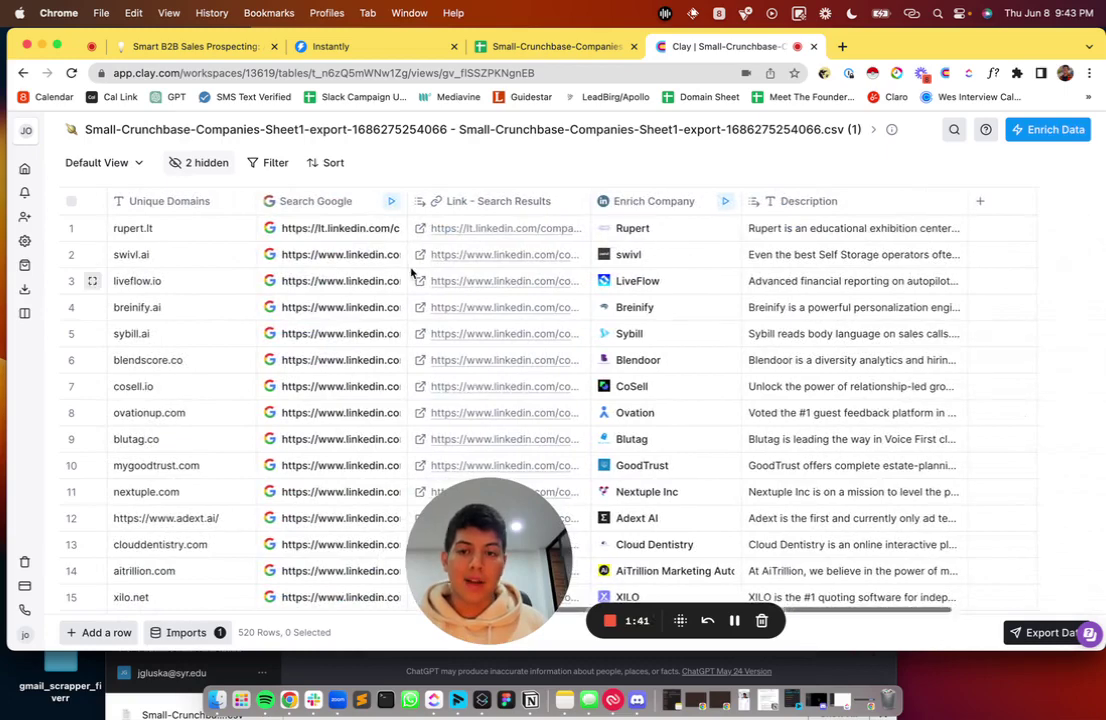
pyautogui.hscroll(-3, 405, 260)
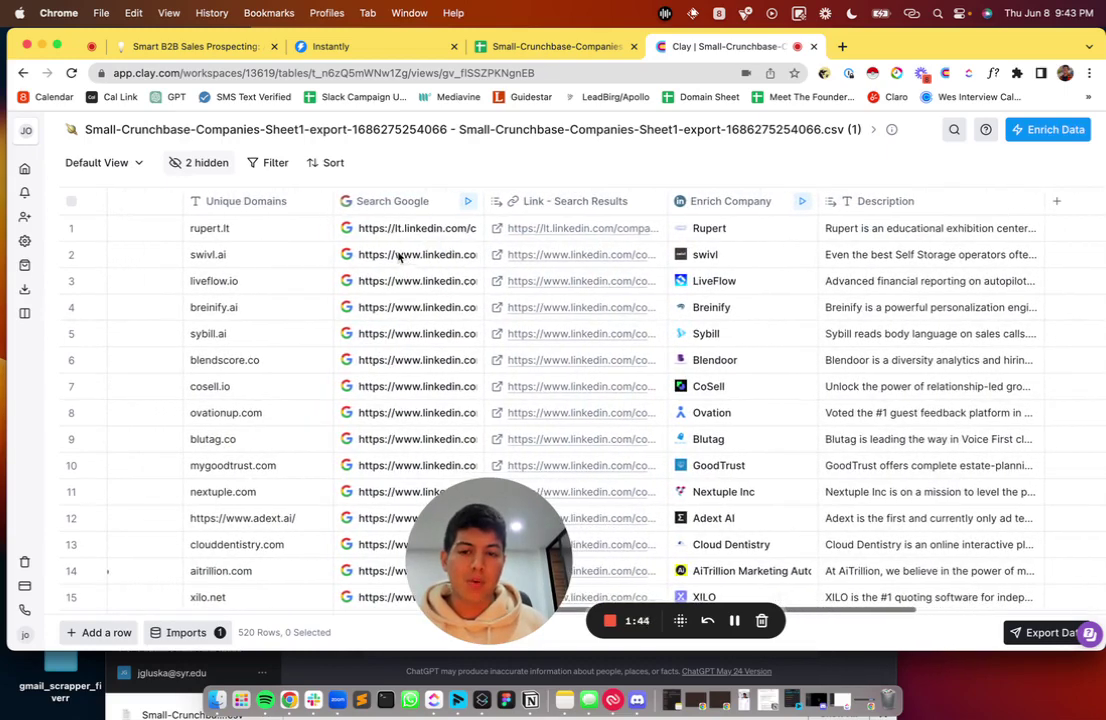
pyautogui.click(398, 208)
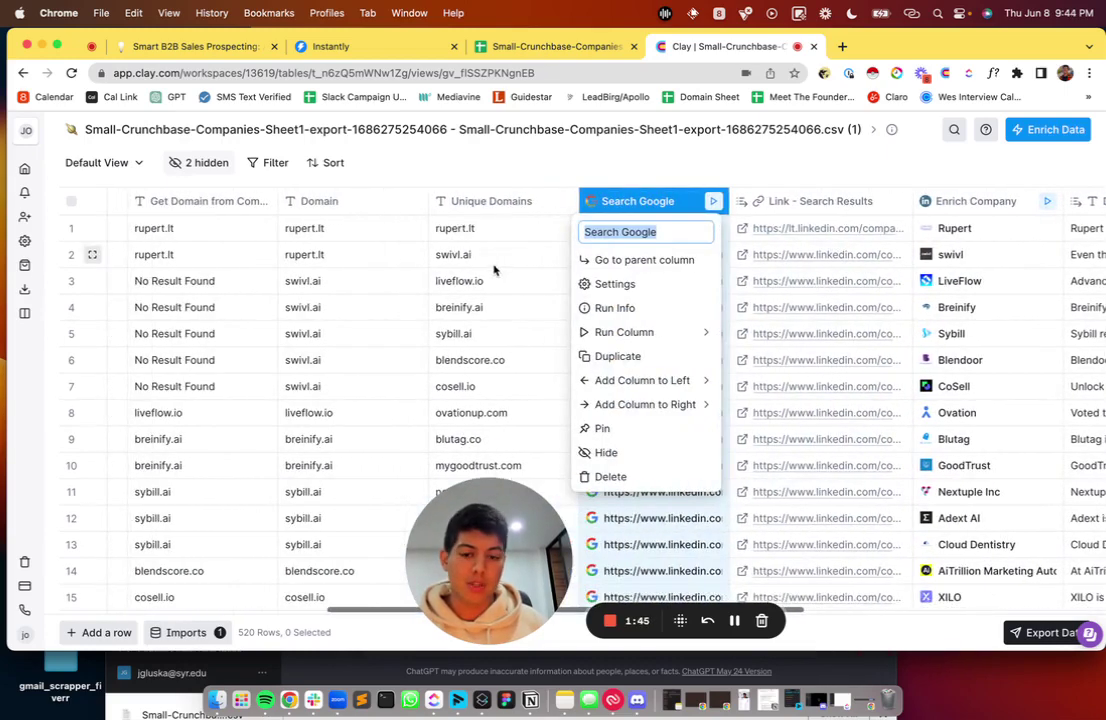
pyautogui.hscroll(1, 491, 270)
pyautogui.hscroll(2, 491, 270)
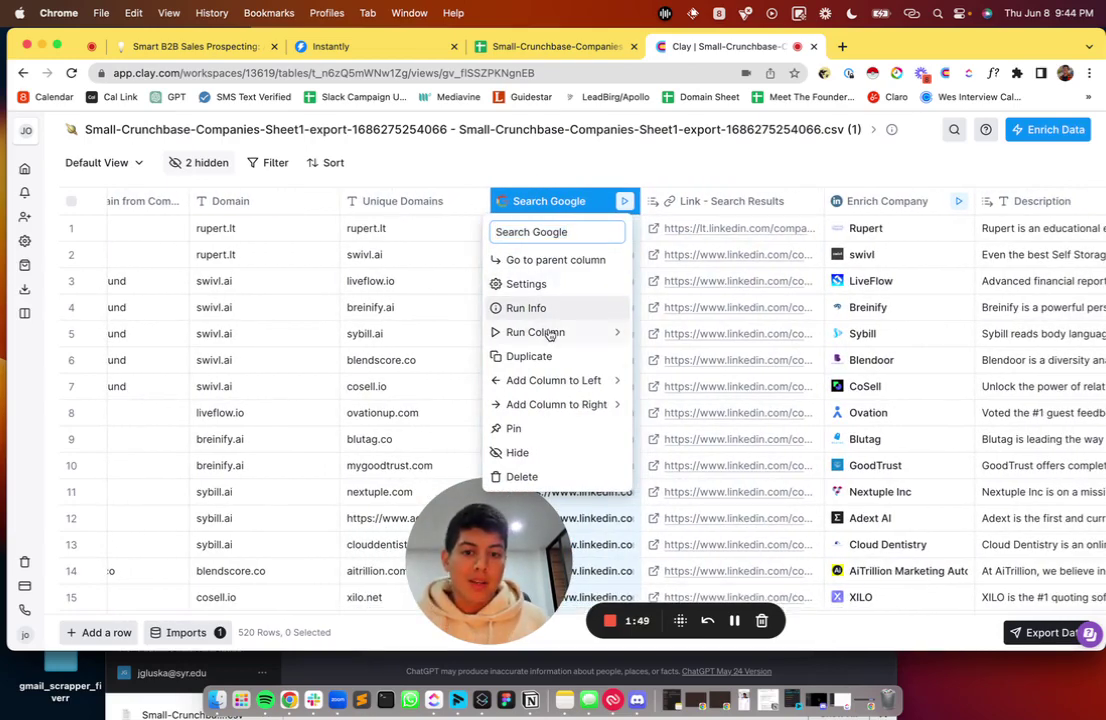
pyautogui.moveTo(549, 334)
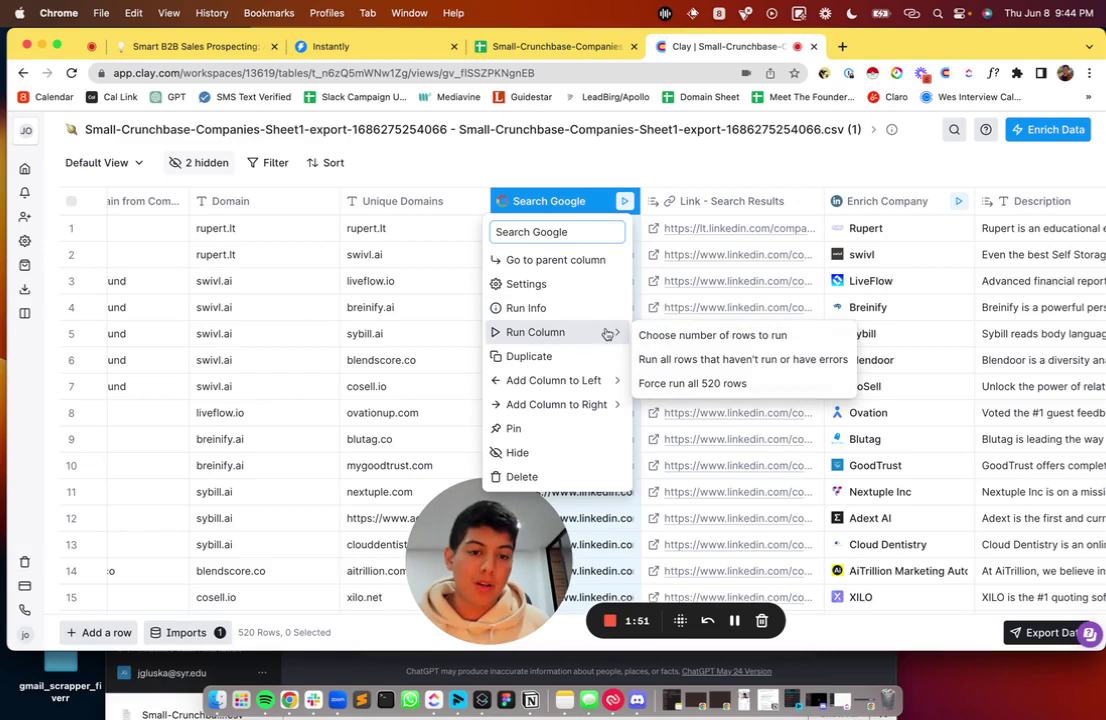
pyautogui.click(704, 387)
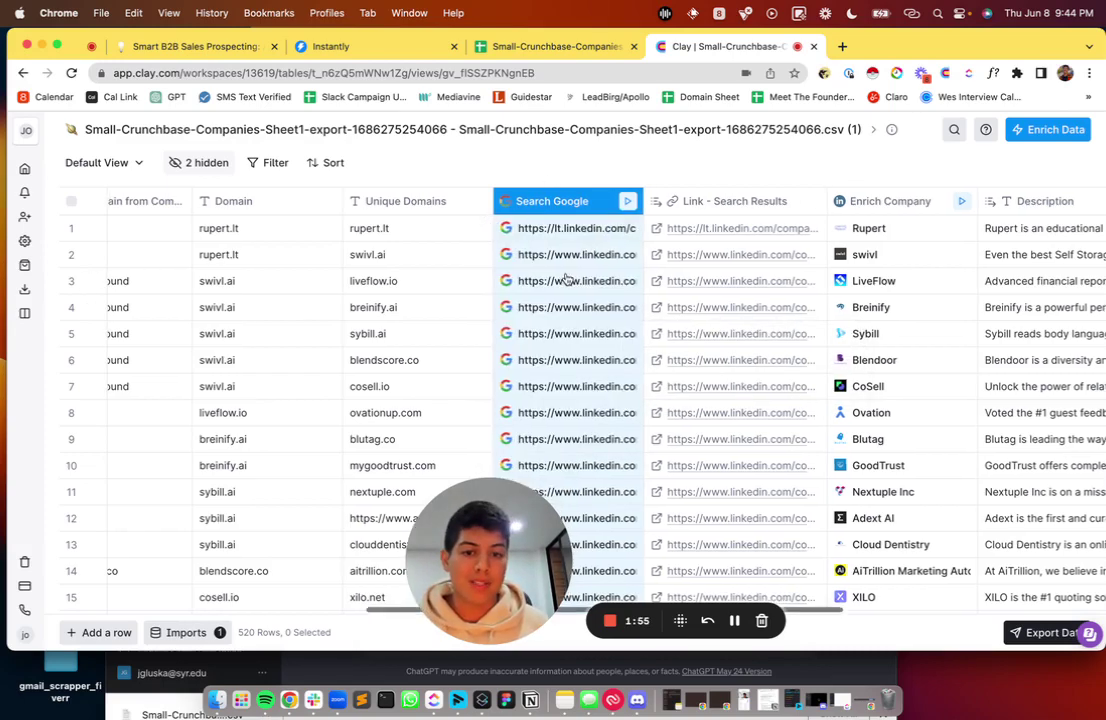
pyautogui.click(552, 201)
pyautogui.click(620, 285)
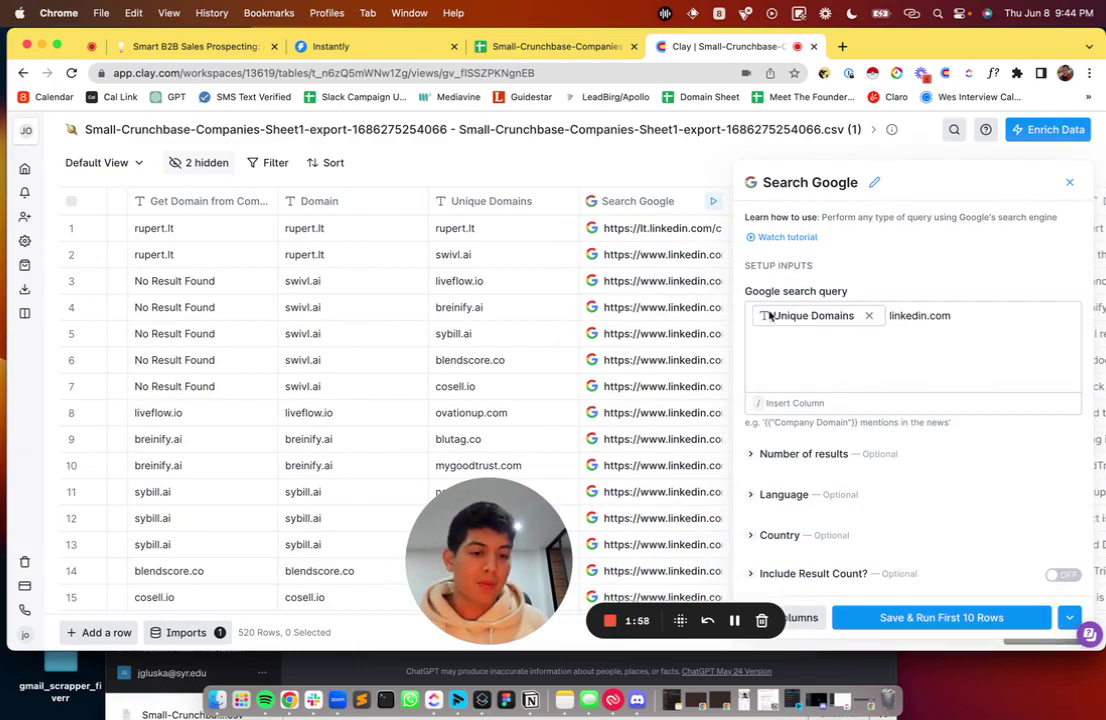
pyautogui.click(460, 230)
pyautogui.hscroll(2, 520, 292)
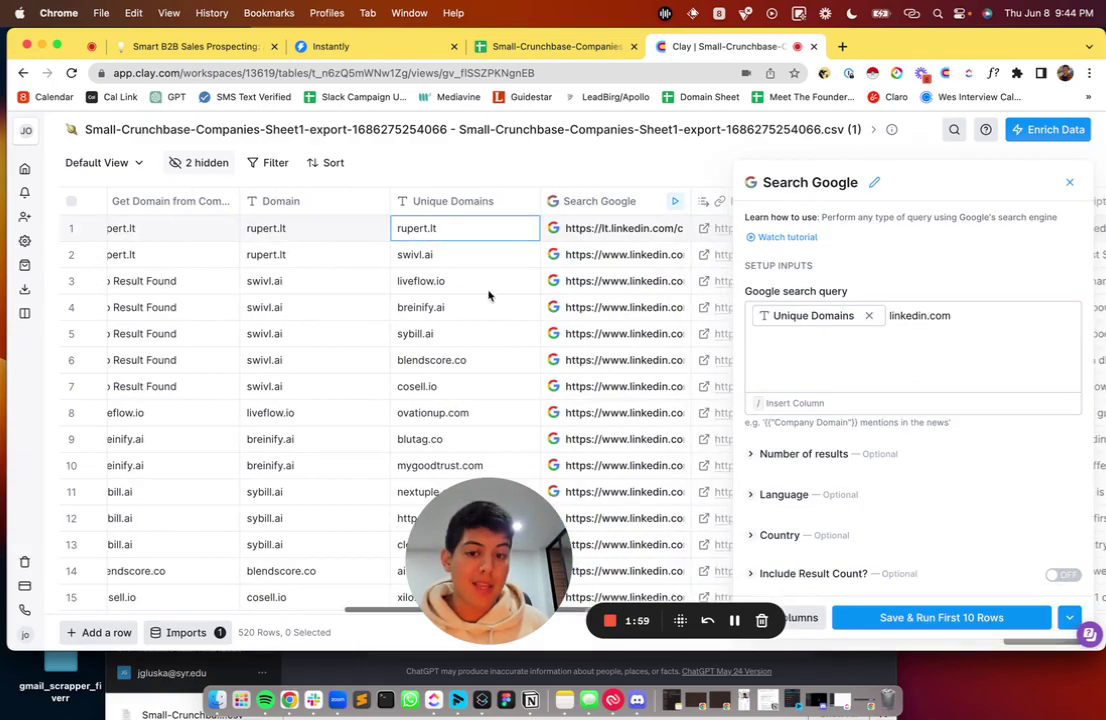
pyautogui.scroll(-20, 489, 295)
pyautogui.hscroll(-1, 455, 300)
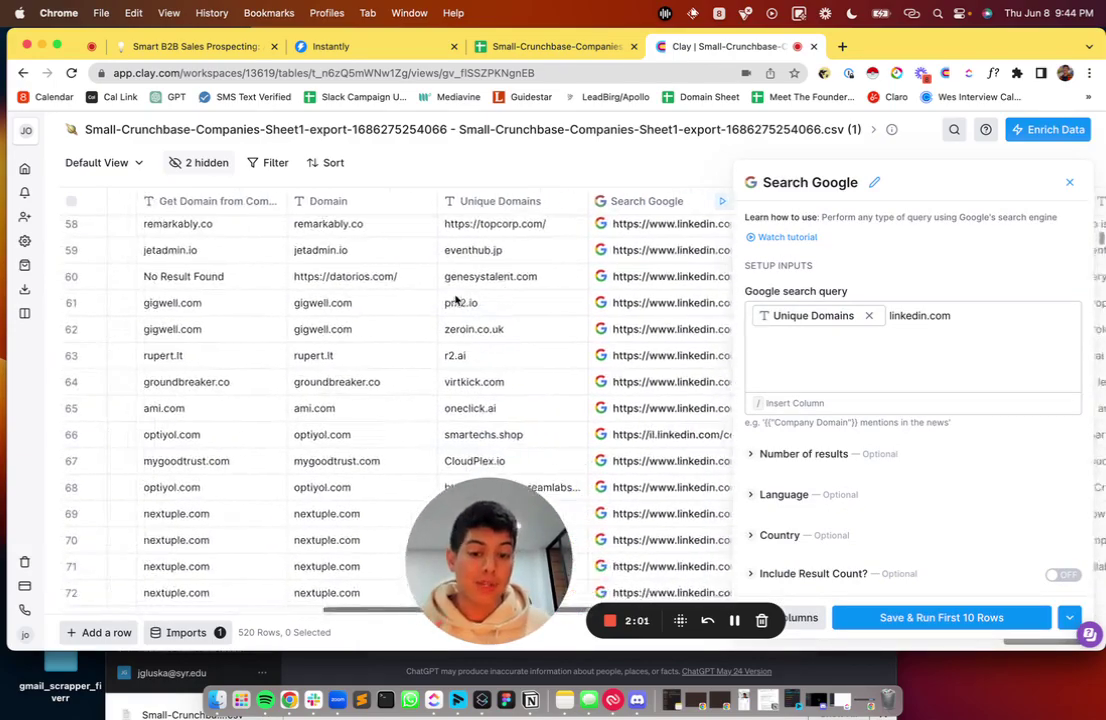
pyautogui.scroll(-8, 455, 300)
pyautogui.hscroll(1, 455, 300)
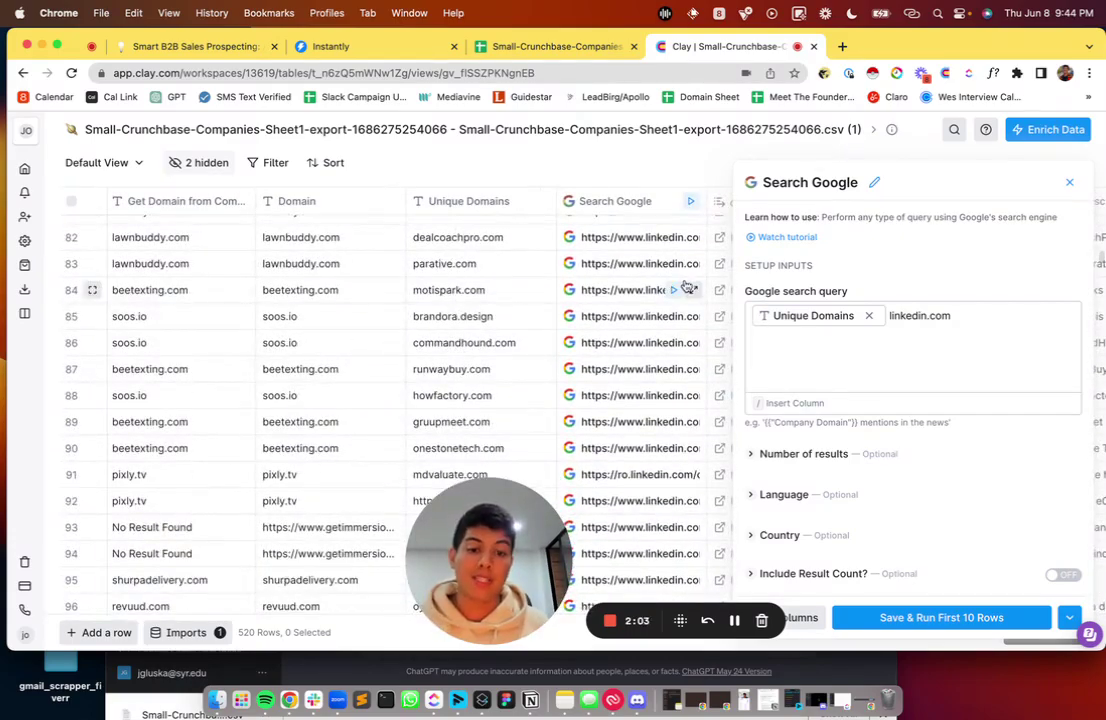
pyautogui.click(920, 155)
pyautogui.scroll(6, 505, 369)
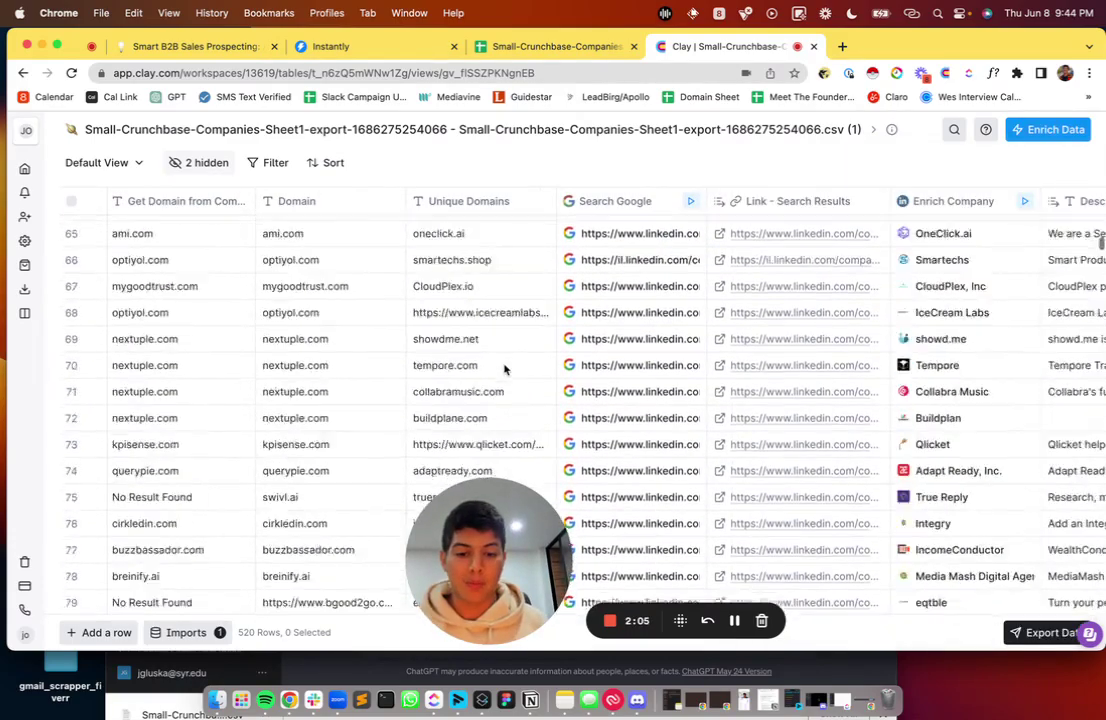
pyautogui.scroll(20, 505, 369)
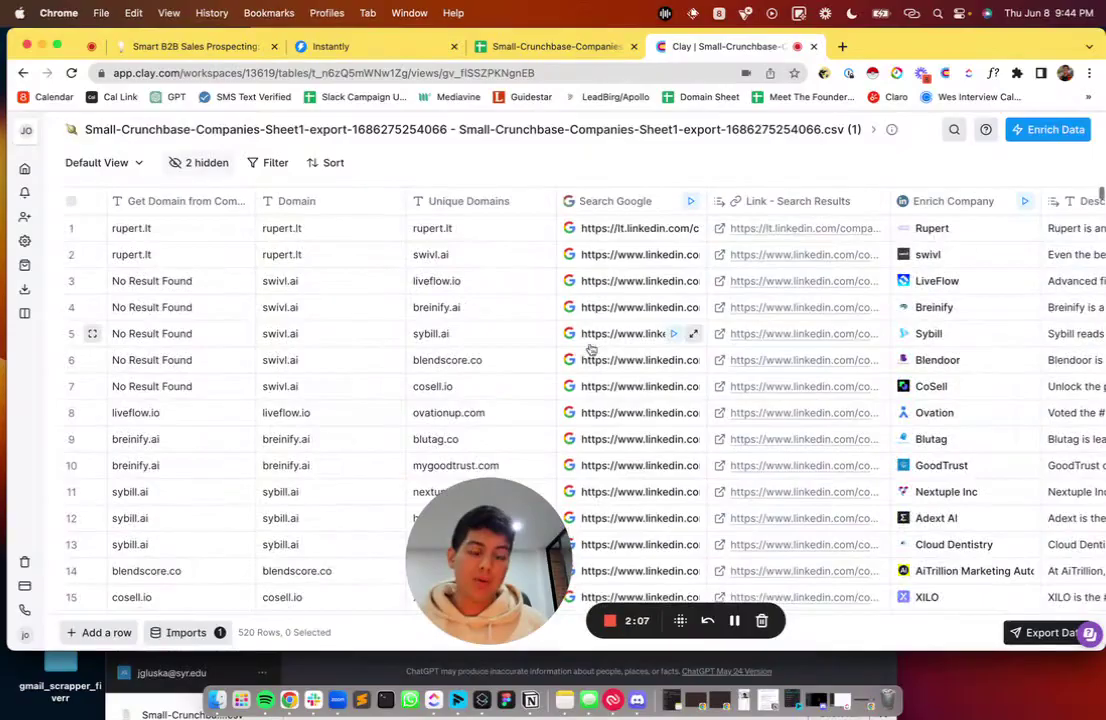
pyautogui.scroll(-8, 591, 349)
pyautogui.hscroll(3, 580, 349)
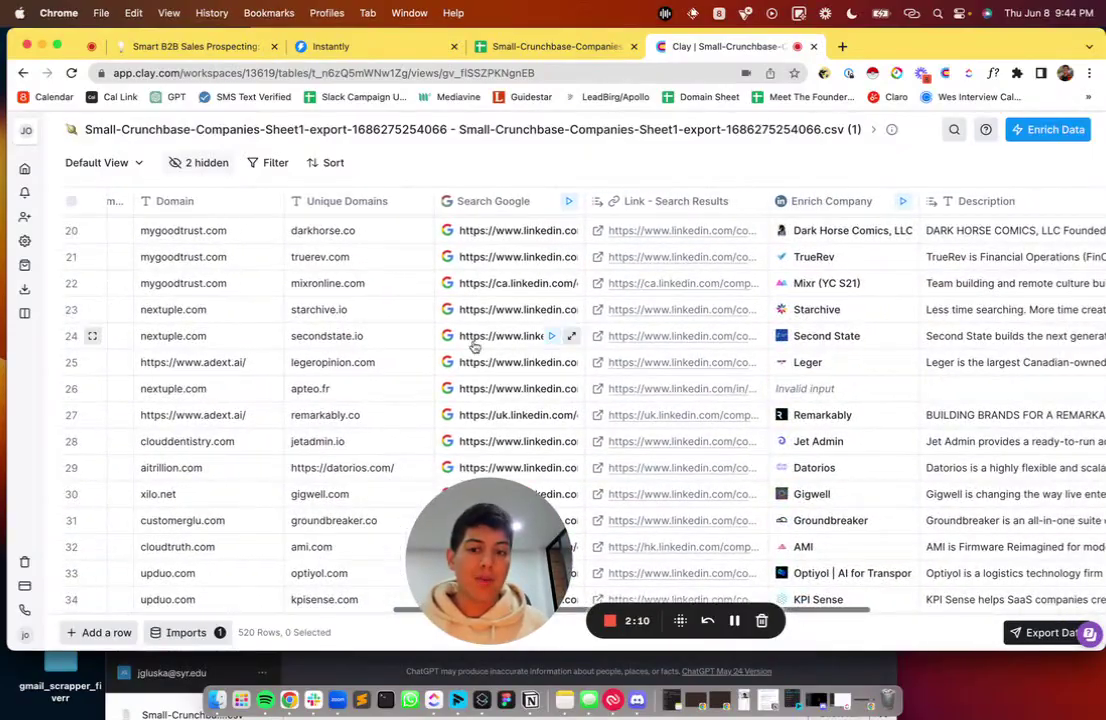
pyautogui.scroll(-20, 474, 345)
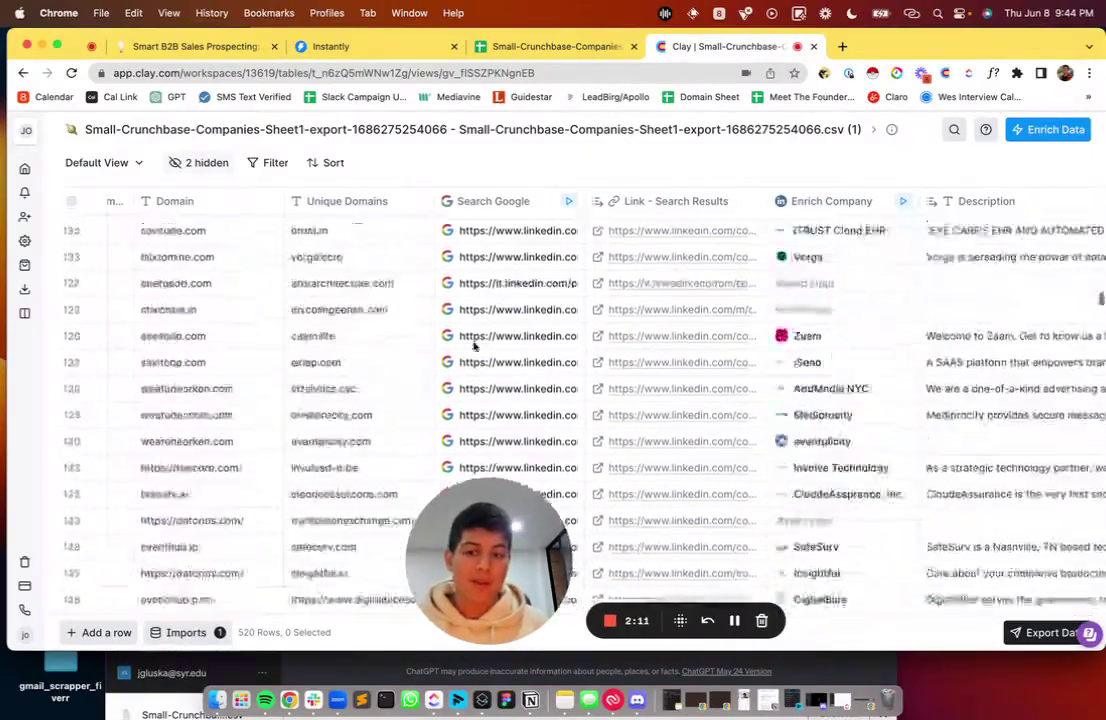
pyautogui.scroll(-10, 474, 345)
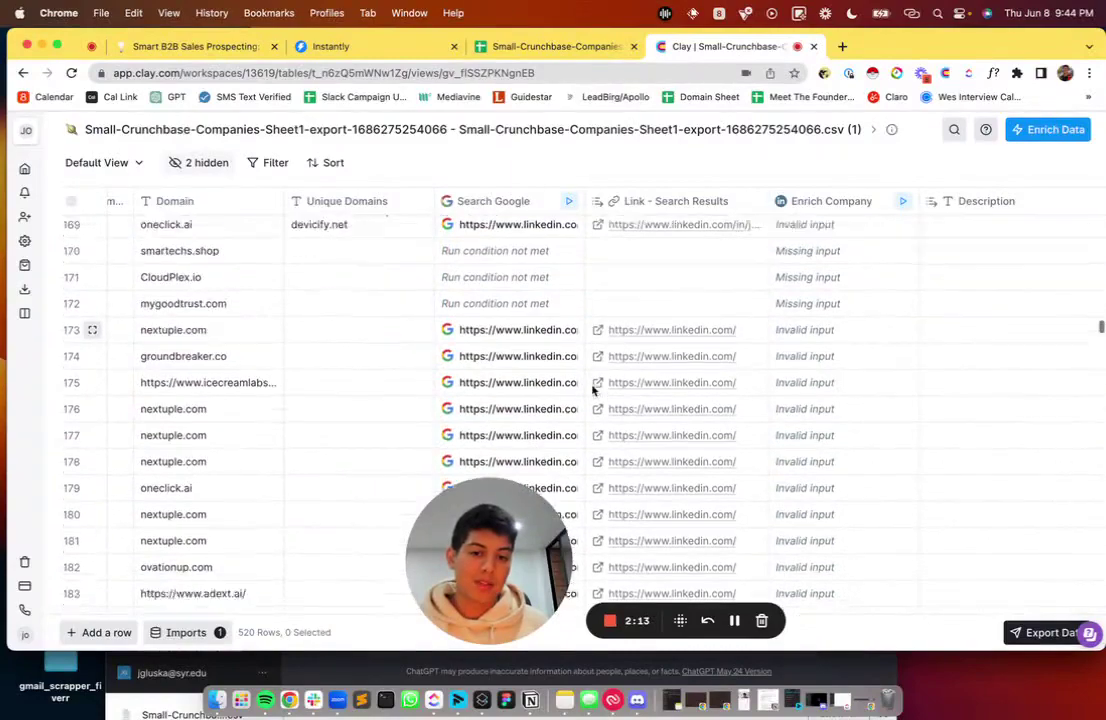
pyautogui.scroll(-5, 560, 350)
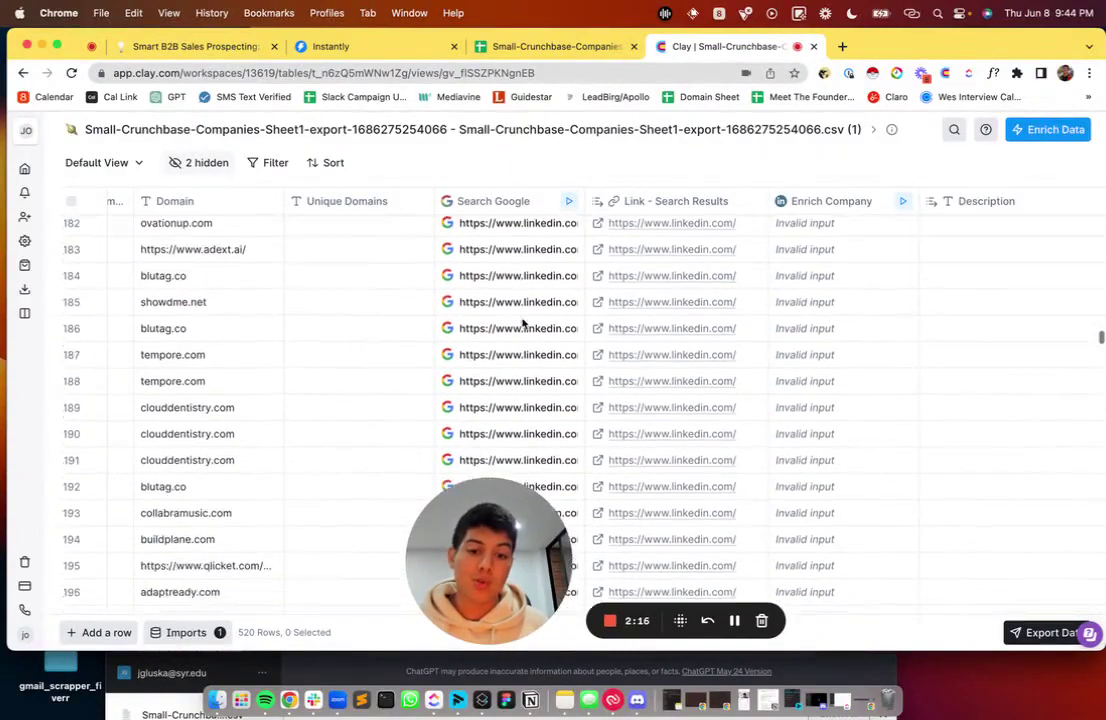
pyautogui.scroll(-1, 522, 323)
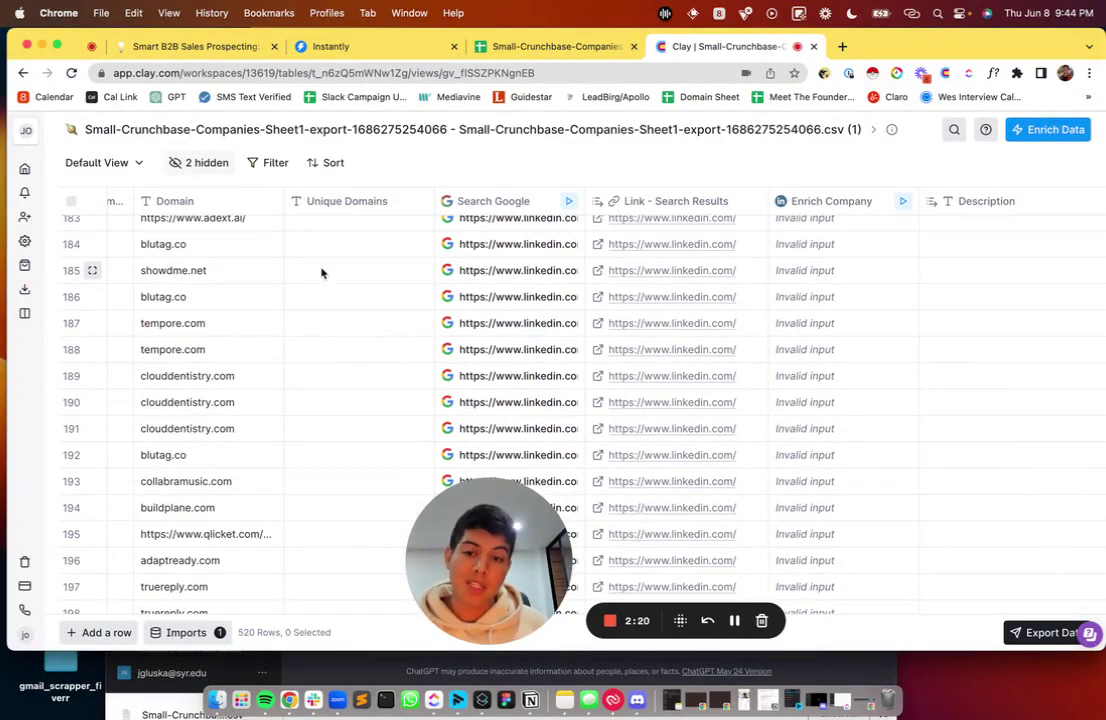
pyautogui.scroll(10, 338, 271)
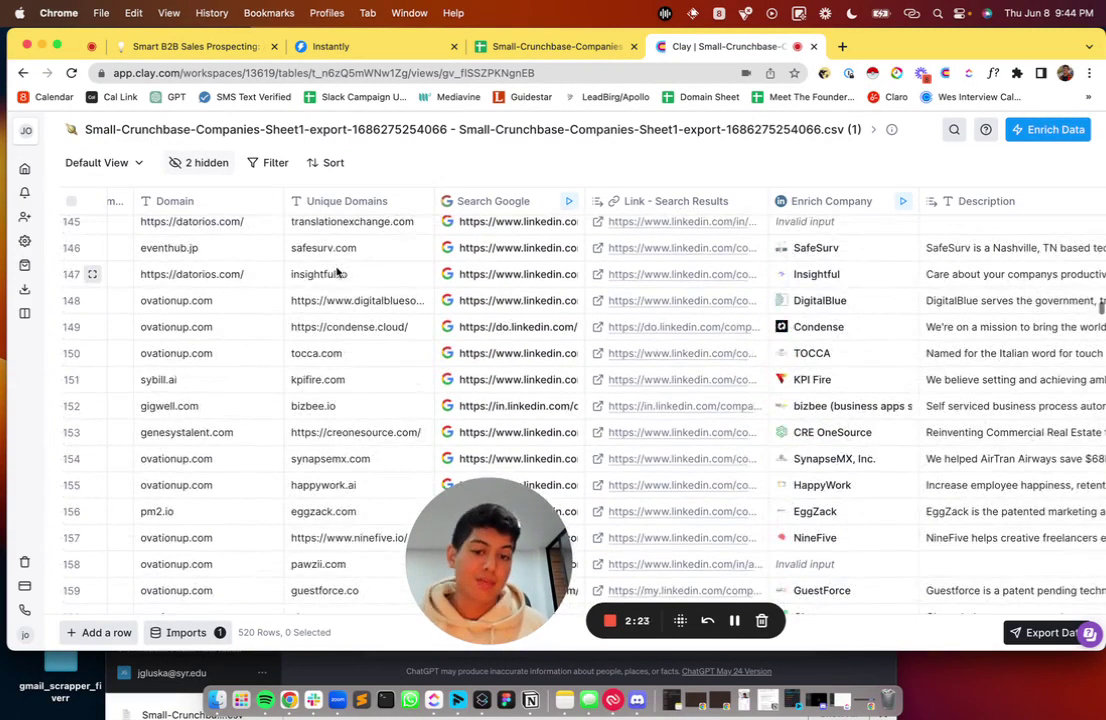
# Open Search Google's run settings and generate the conditional formula !!{{Unique Domains}} with AI.
pyautogui.hscroll(-3, 491, 209)
pyautogui.click(491, 205)
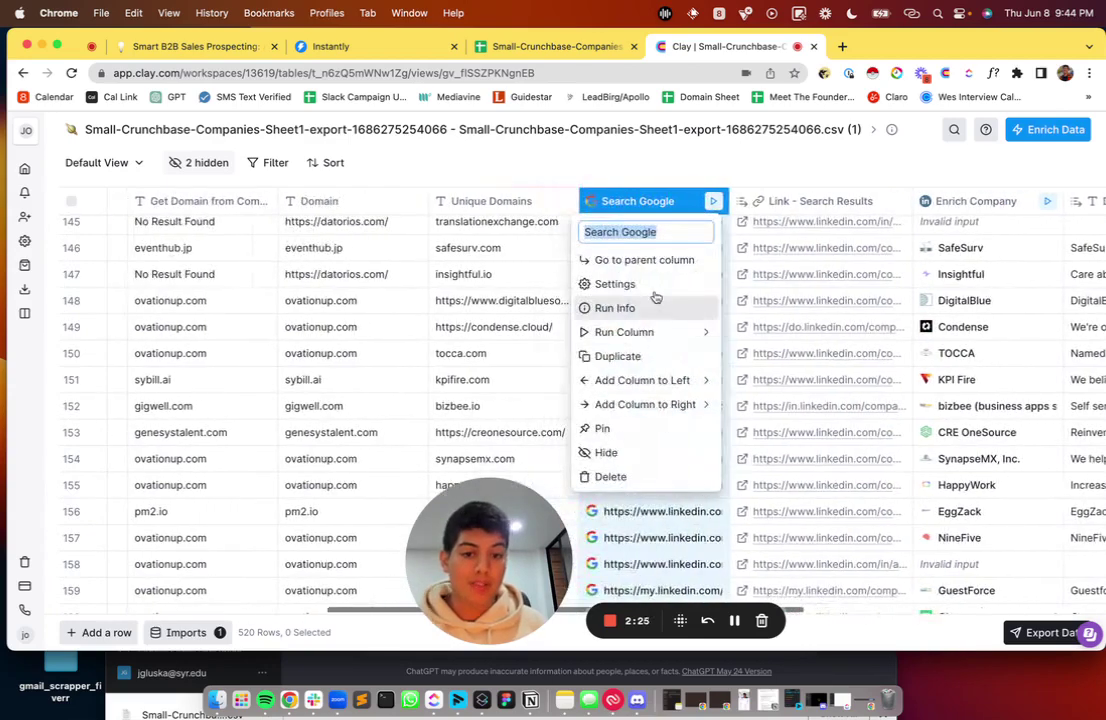
pyautogui.click(649, 288)
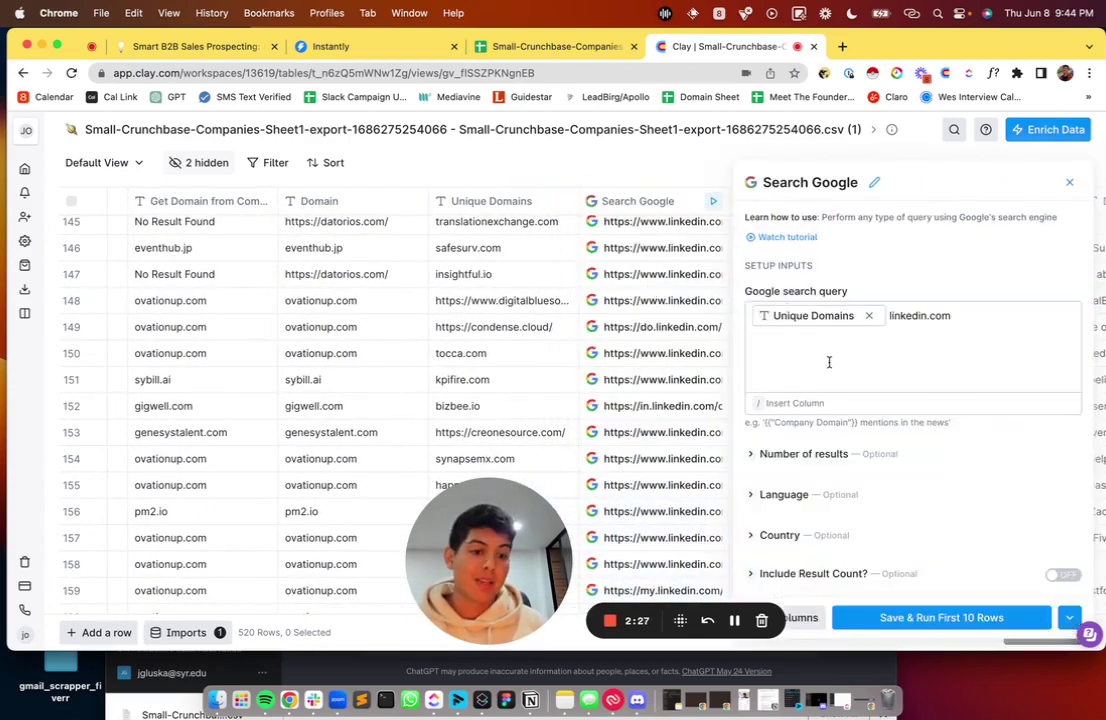
pyautogui.scroll(-3, 829, 362)
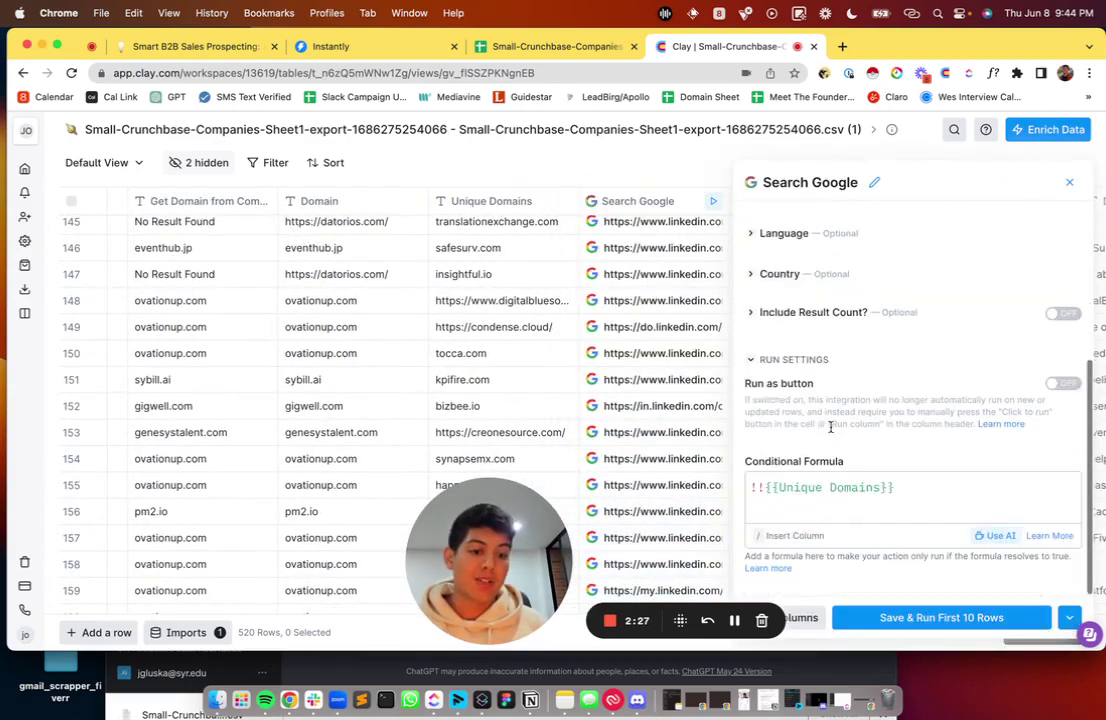
pyautogui.click(995, 535)
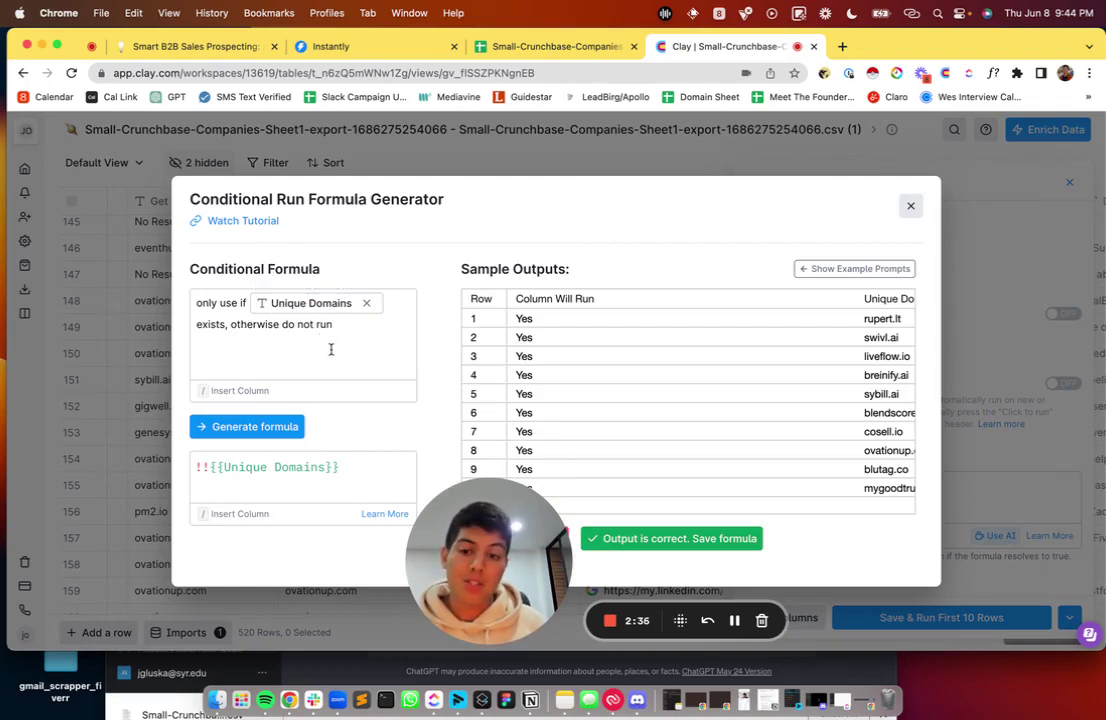
# Close the formula generator and rerun row 173's Google search, which reports Run condition not met.
pyautogui.click(910, 205)
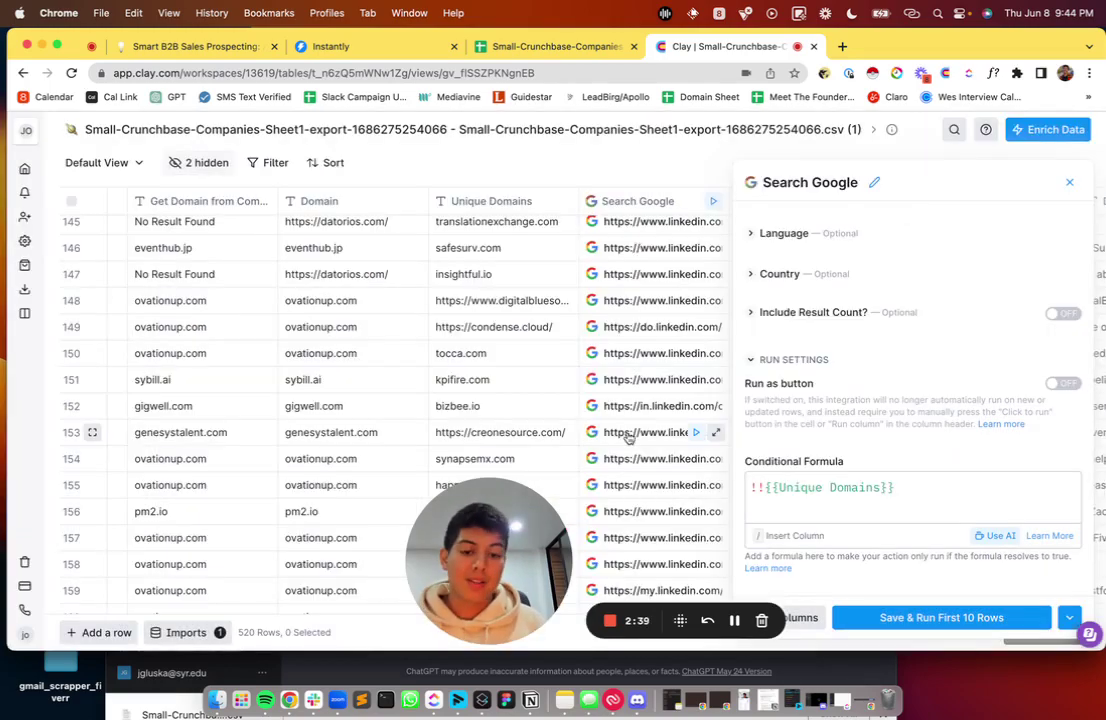
pyautogui.scroll(-12, 512, 418)
pyautogui.hscroll(2, 457, 419)
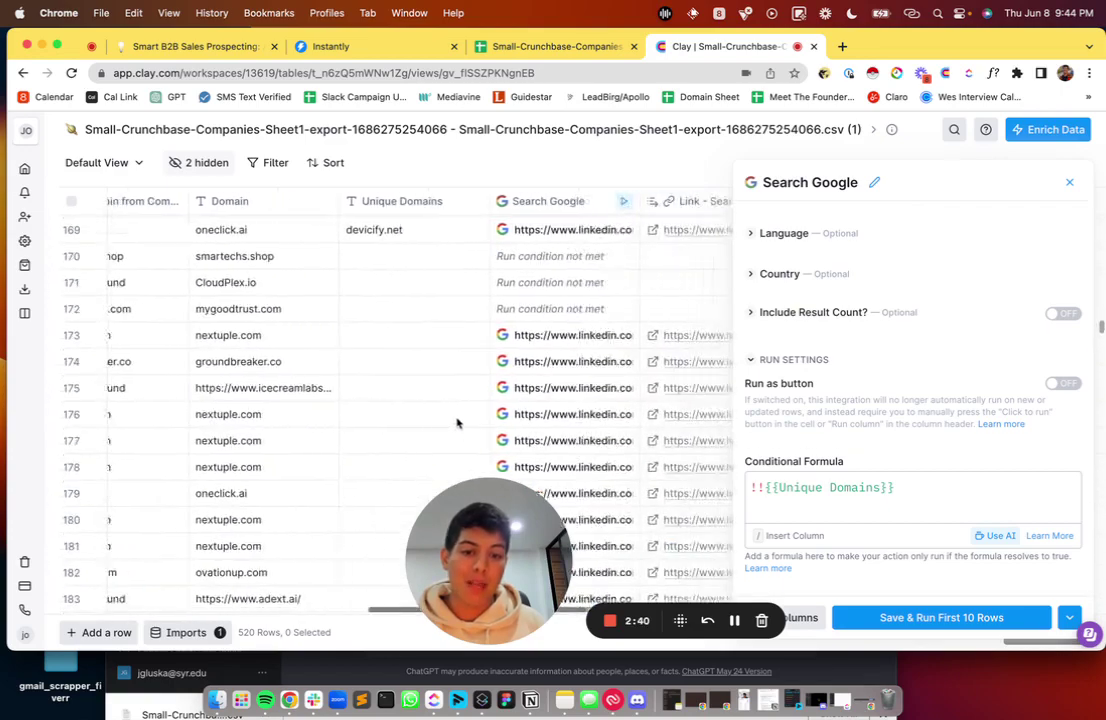
pyautogui.click(585, 336)
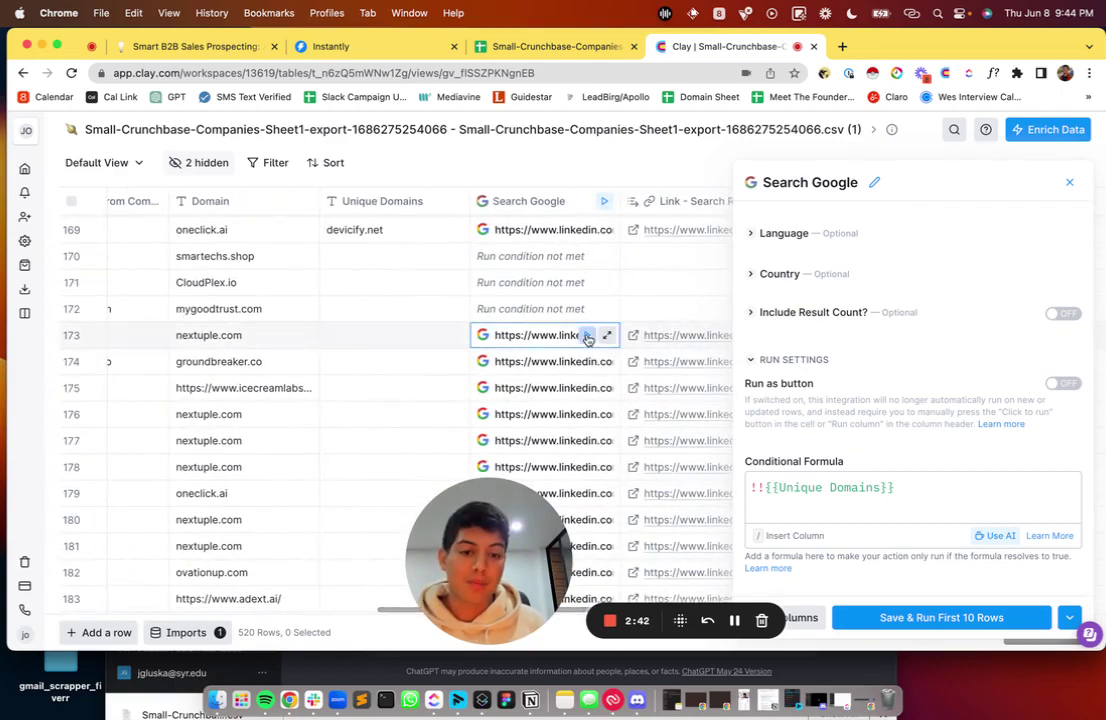
pyautogui.click(542, 202)
pyautogui.moveTo(690, 332)
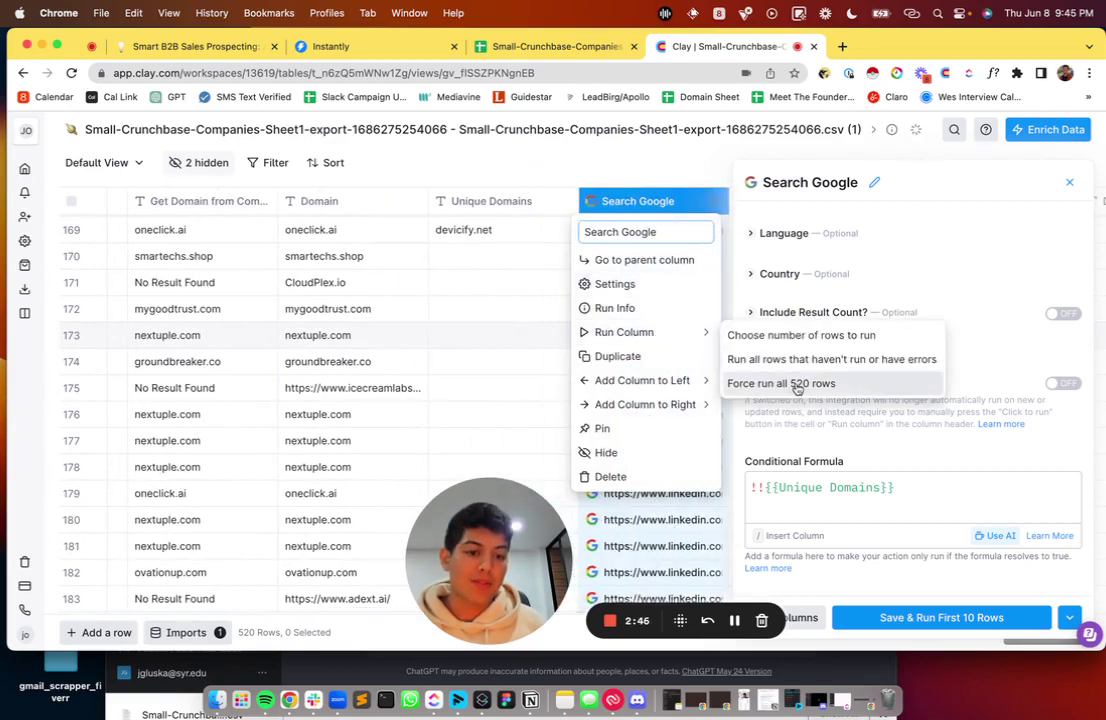